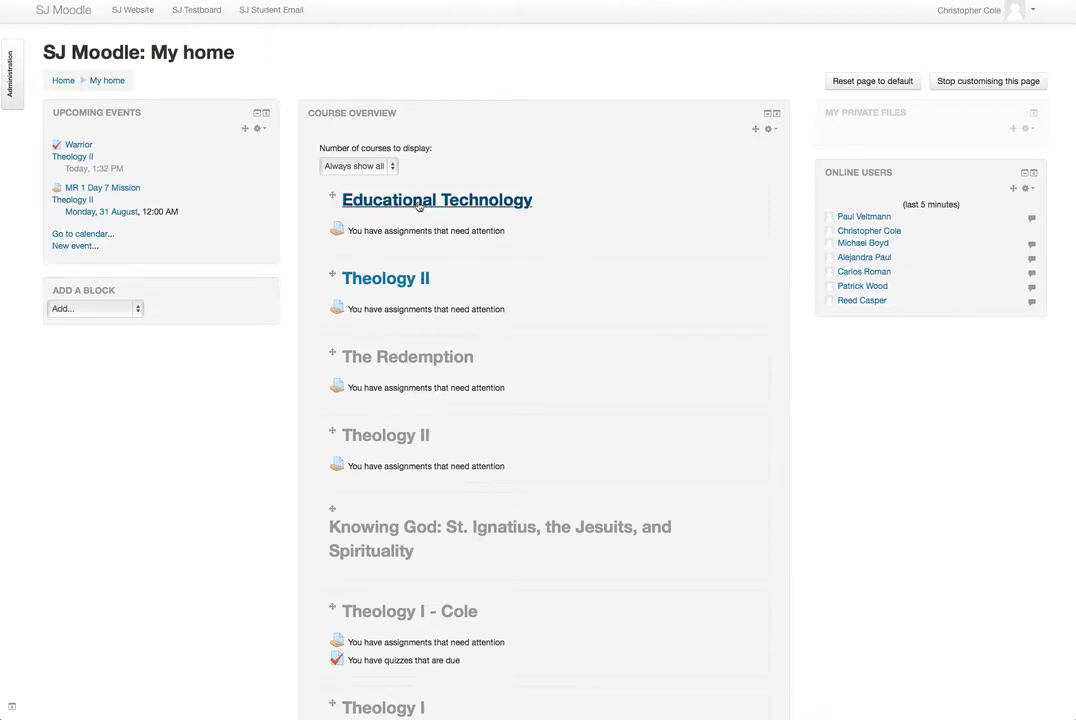
# Open the Educational Technology course page
pyautogui.click(419, 203)
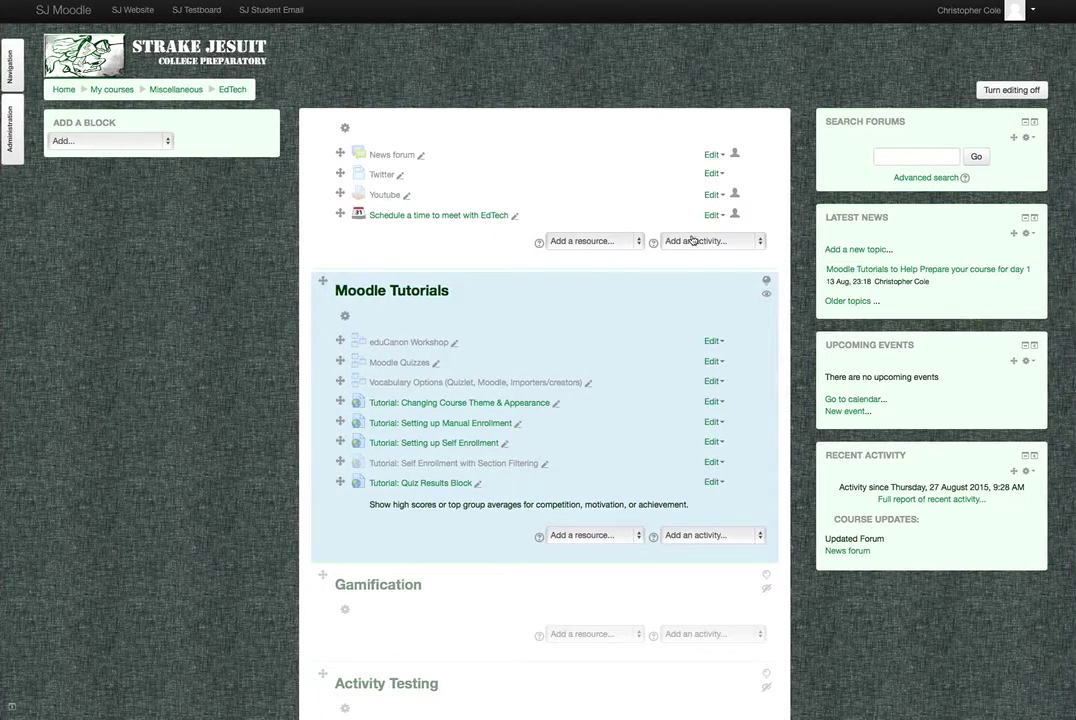
# Pick Scheduler from the course's 'Add an activity...' list
pyautogui.click(729, 244)
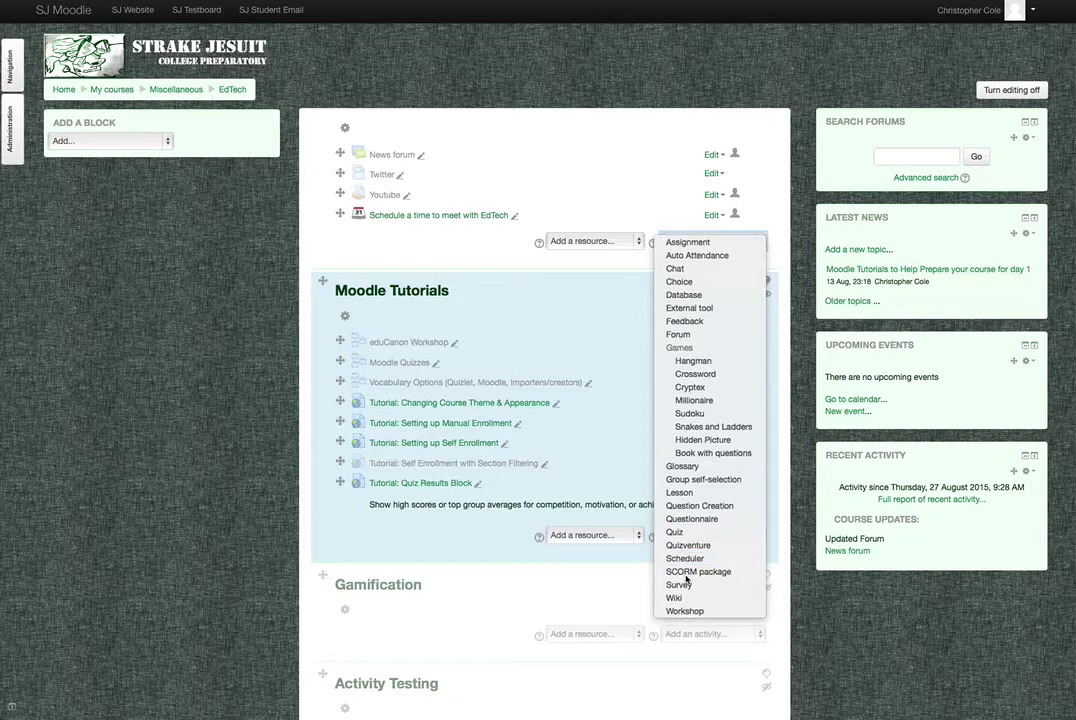
pyautogui.click(686, 575)
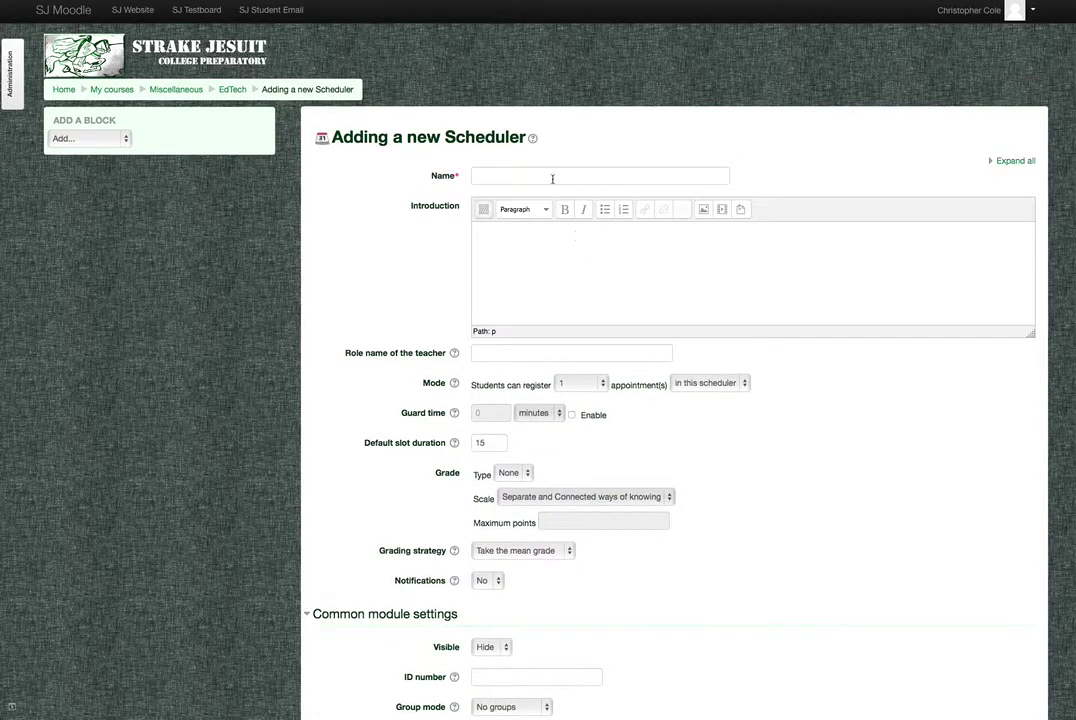
# Enter the name 'Meet with Teacher' and the introduction 'Select a time'
pyautogui.click(552, 178)
pyautogui.write('Meet with Teacher')
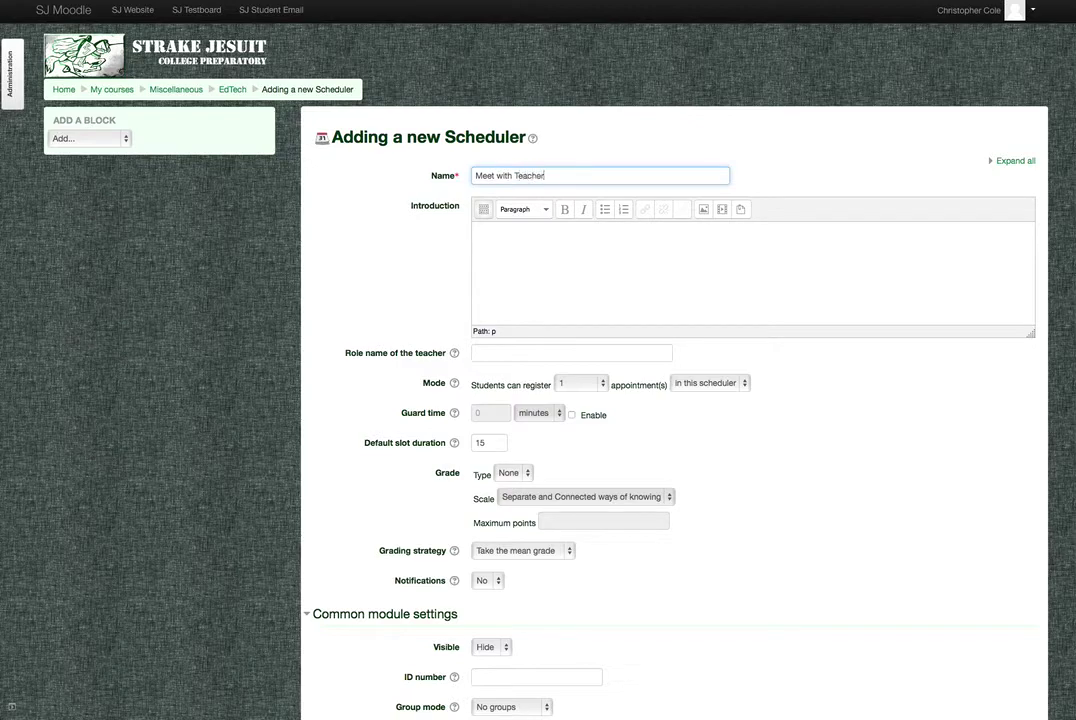
pyautogui.click(596, 246)
pyautogui.write('Select a time')
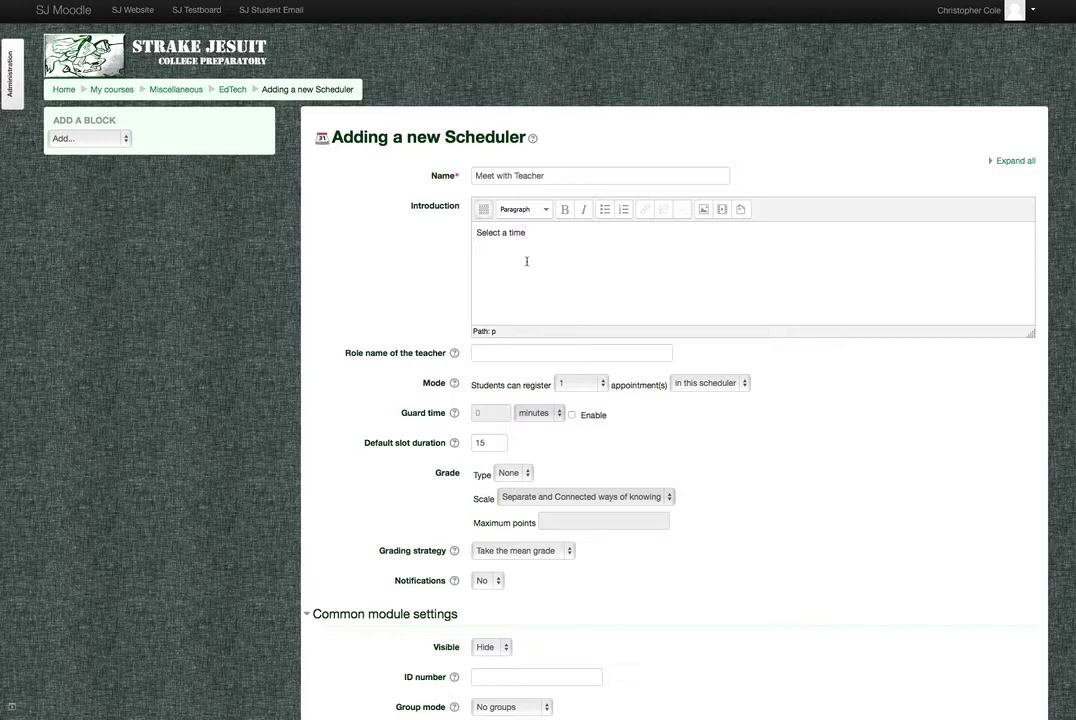
pyautogui.scroll(-1, 386, 322)
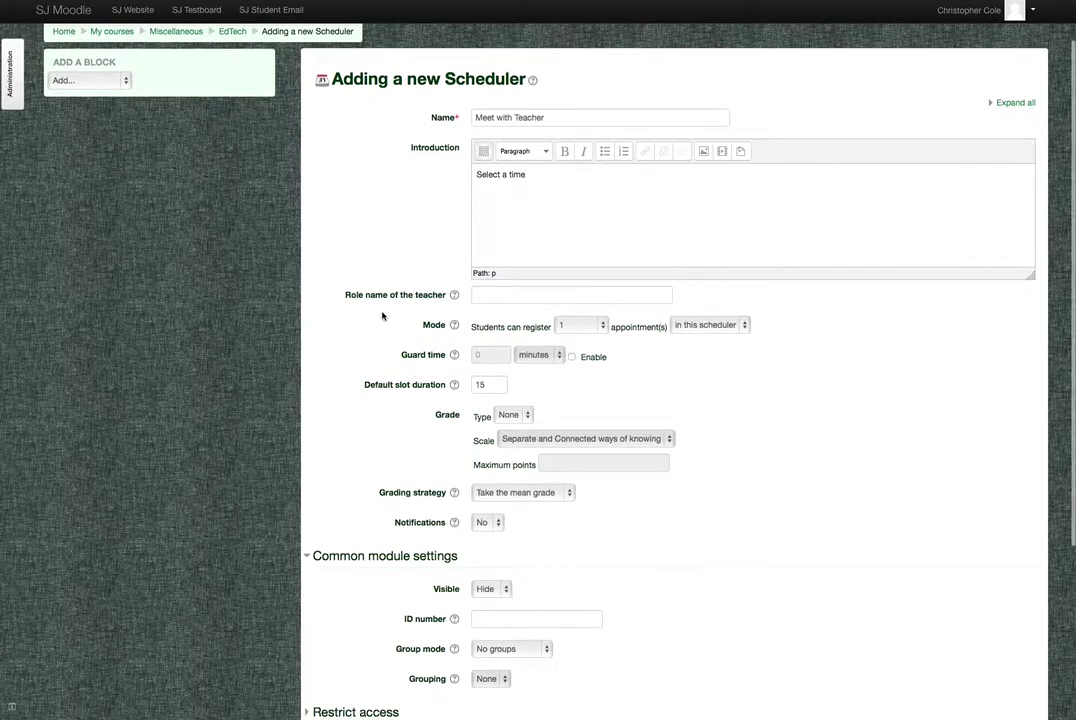
pyautogui.scroll(-1, 374, 305)
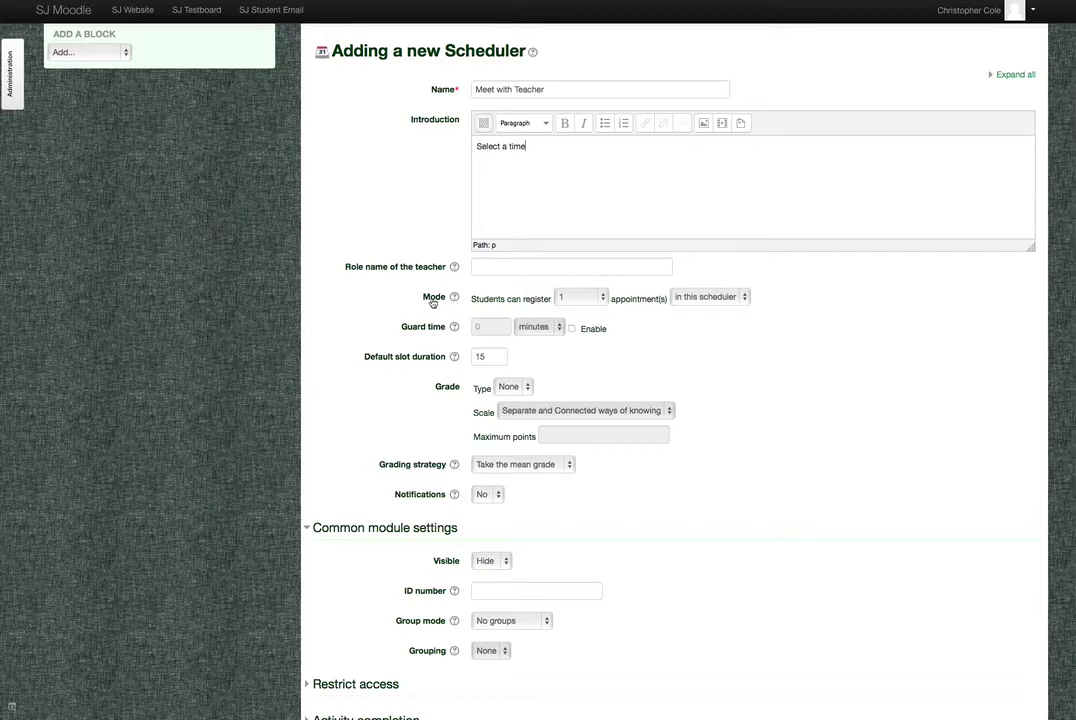
# Allow students unlimited appointments across the whole scheduler
pyautogui.click(580, 299)
pyautogui.click(585, 289)
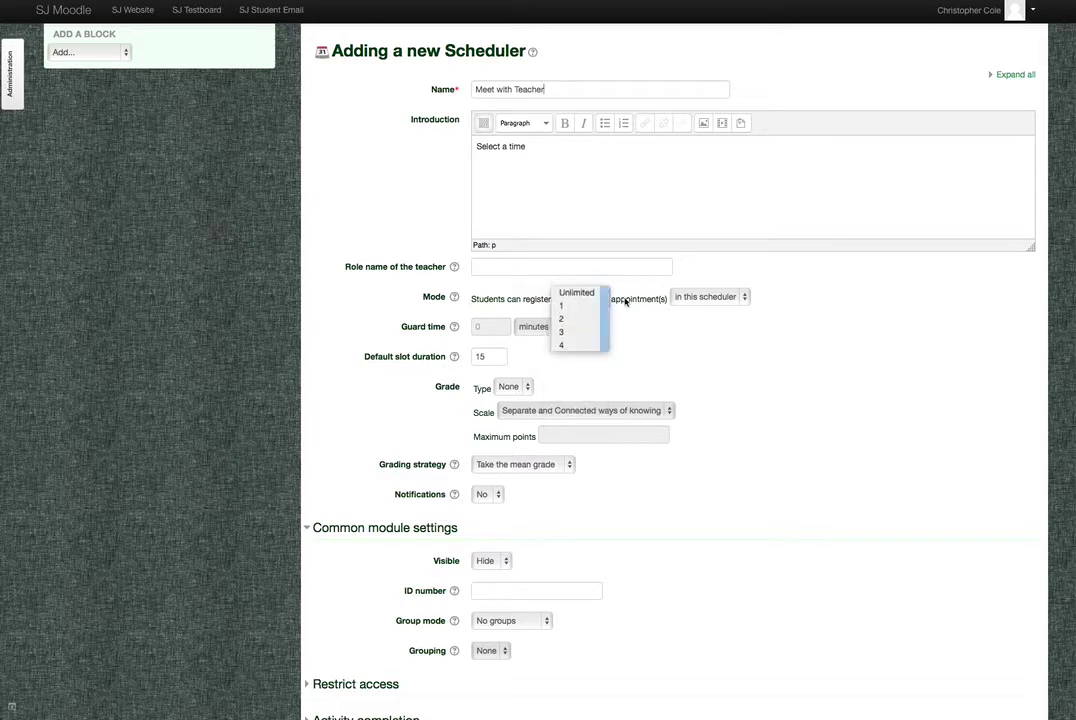
pyautogui.click(709, 299)
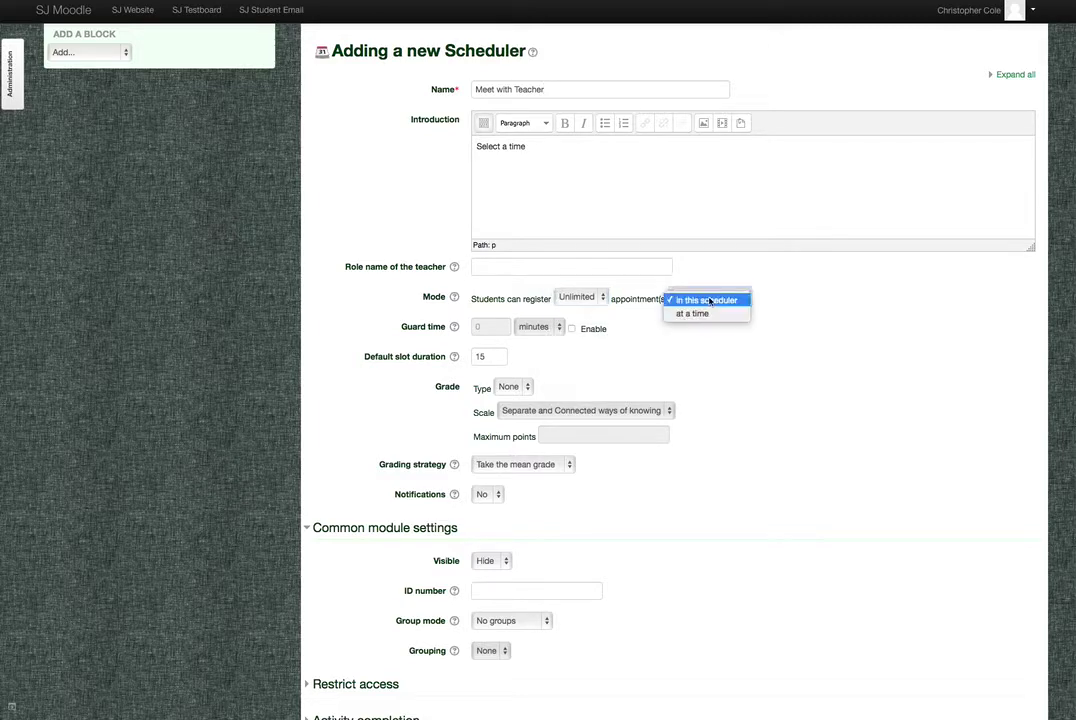
pyautogui.click(675, 300)
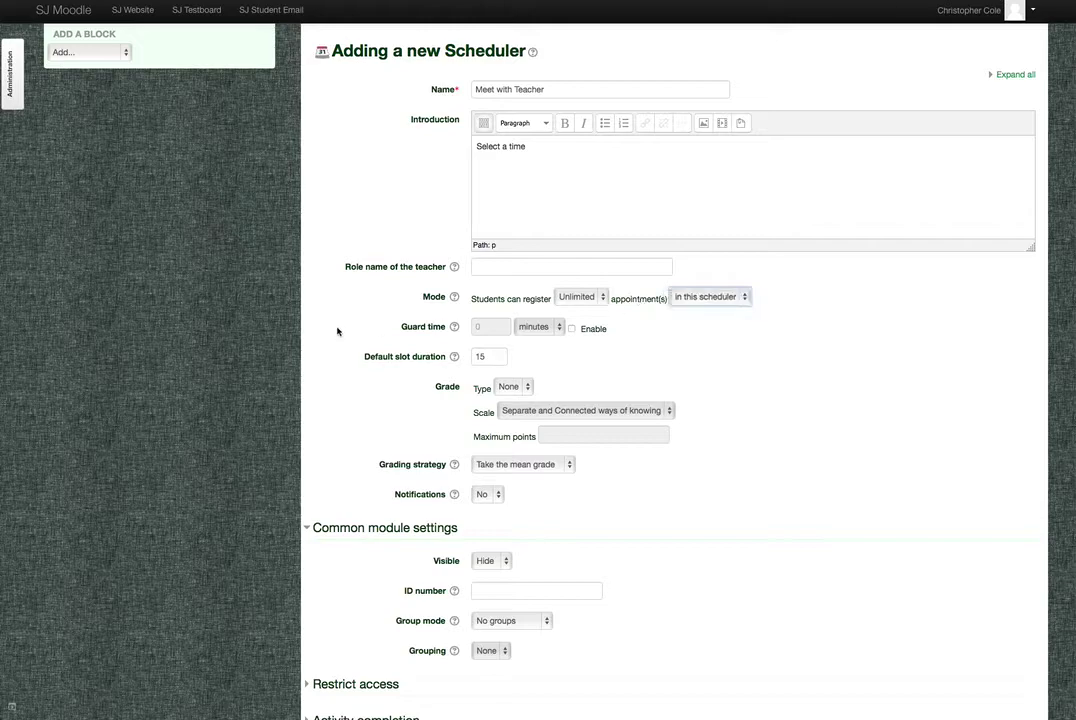
# Enable guard time and set it to 3 hours
pyautogui.click(590, 329)
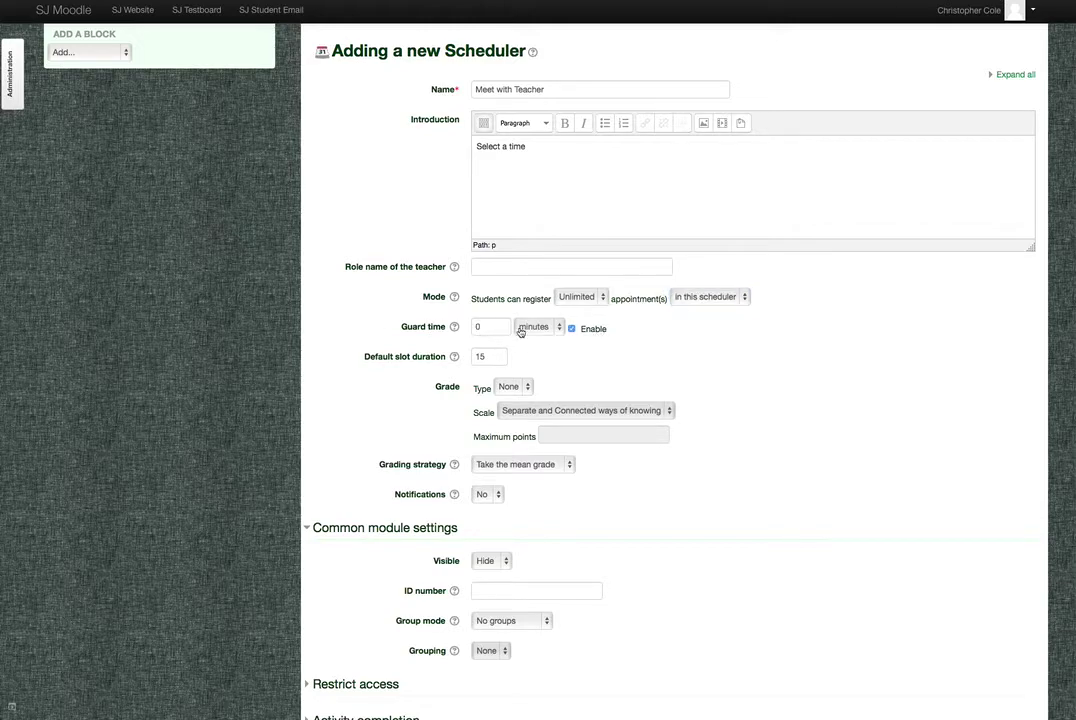
pyautogui.click(454, 327)
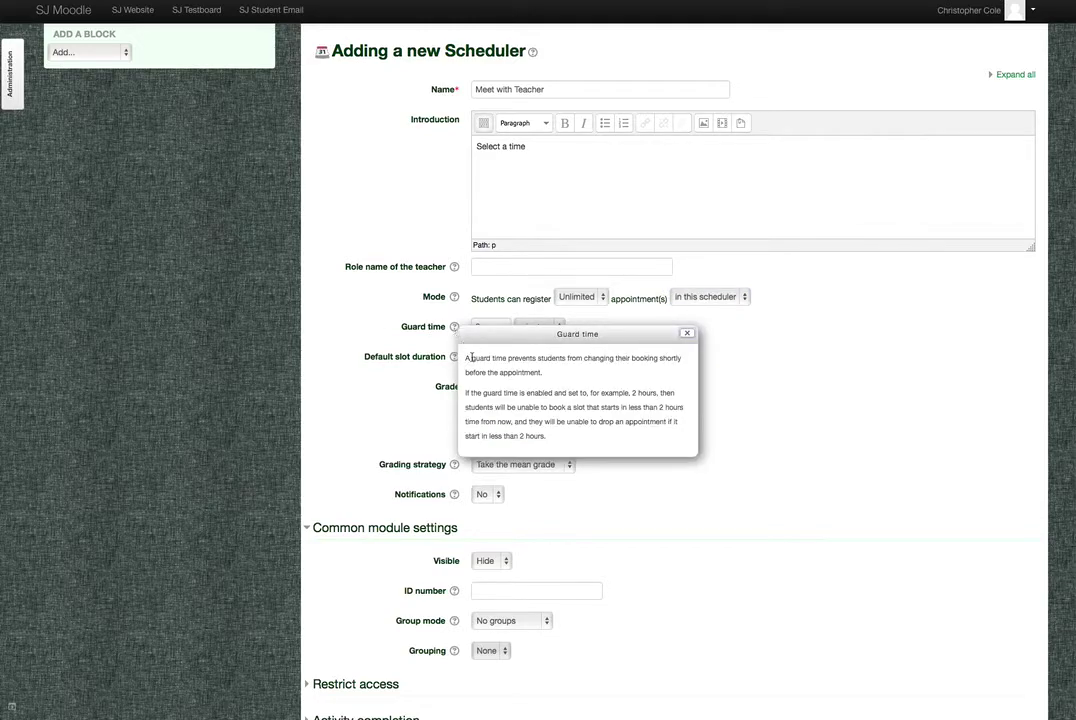
pyautogui.moveTo(493, 361); pyautogui.dragTo(574, 368)
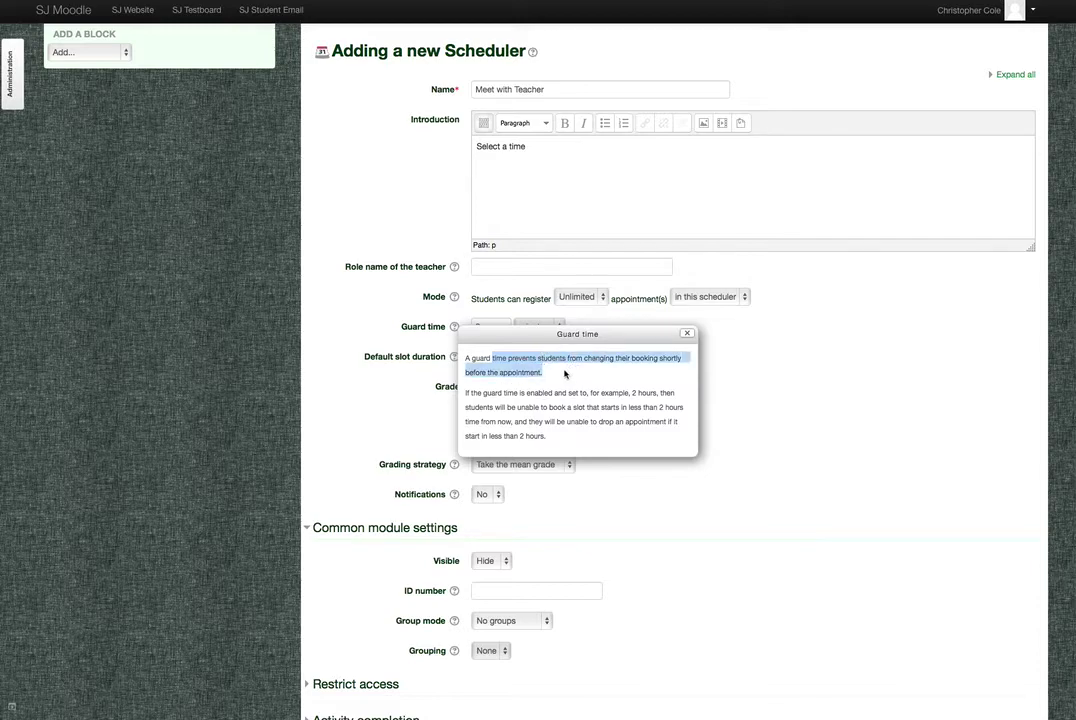
pyautogui.click(687, 336)
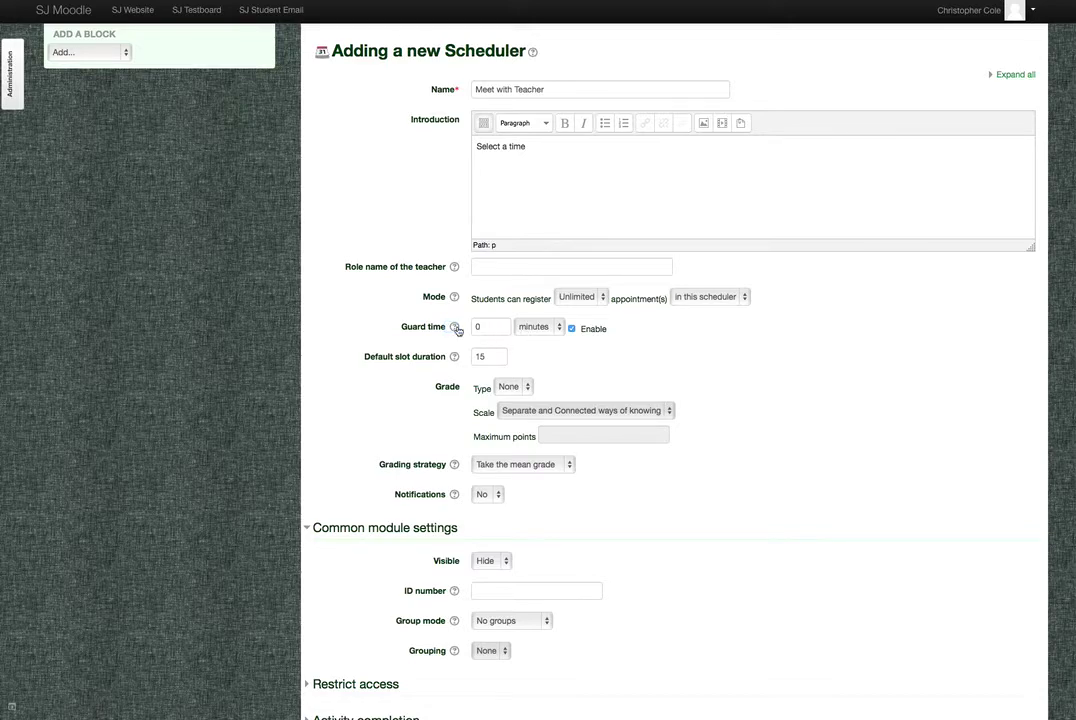
pyautogui.scroll(-2, 513, 346)
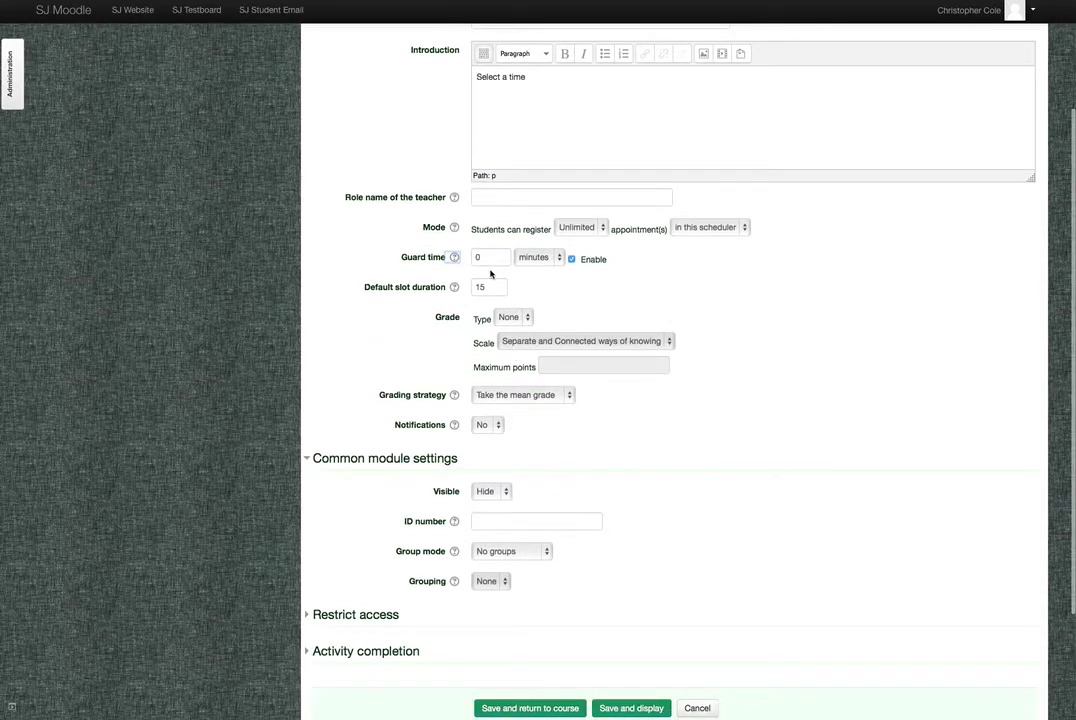
pyautogui.click(535, 257)
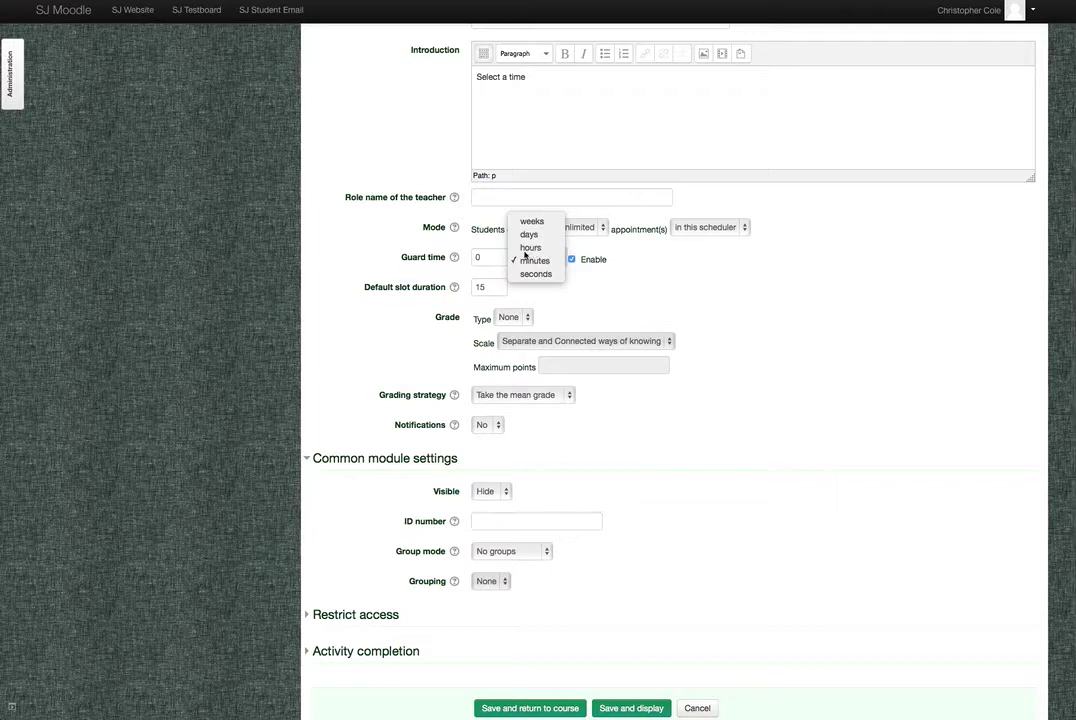
pyautogui.click(530, 245)
pyautogui.click(477, 257)
pyautogui.write('3')
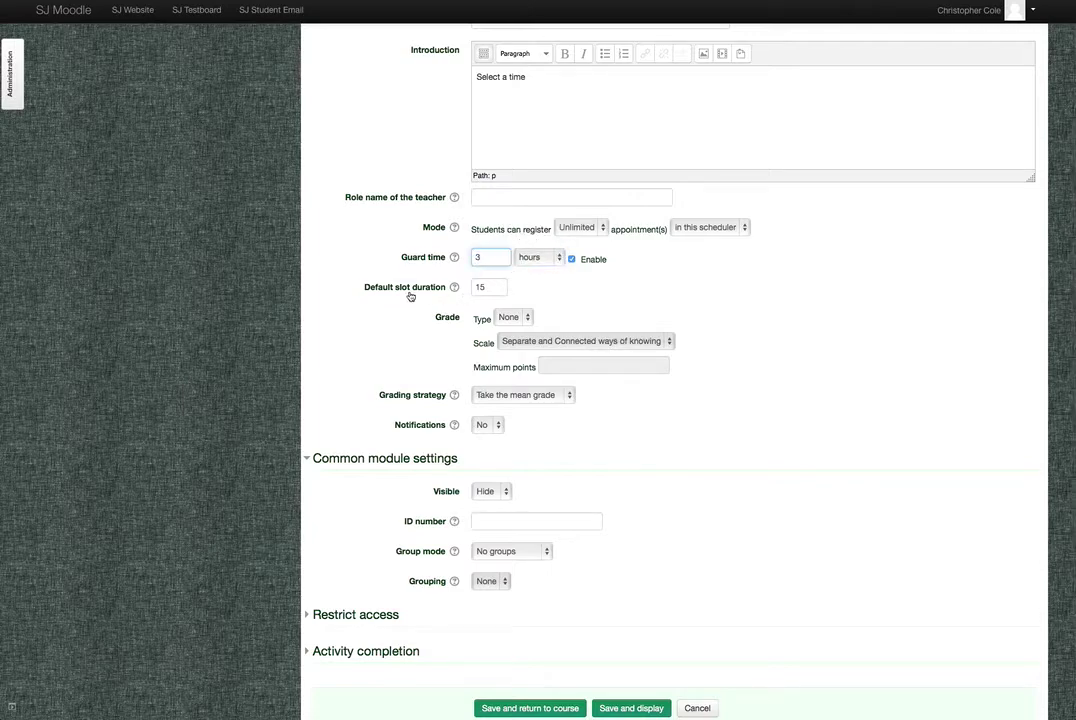
pyautogui.scroll(-2, 477, 318)
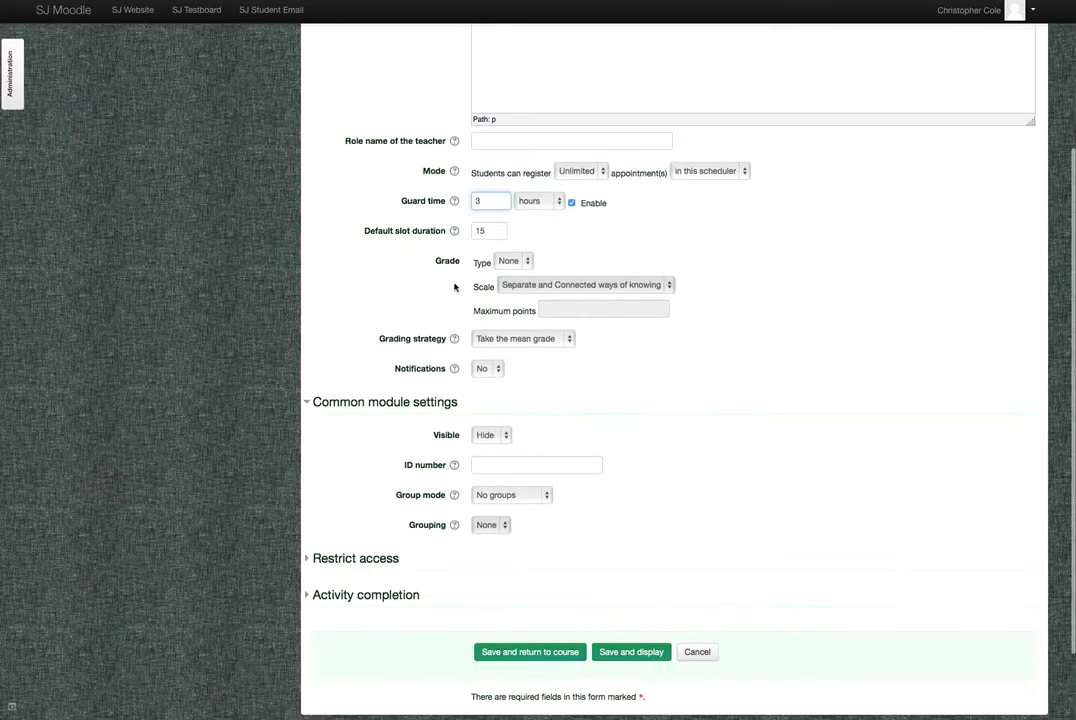
pyautogui.scroll(-1, 447, 397)
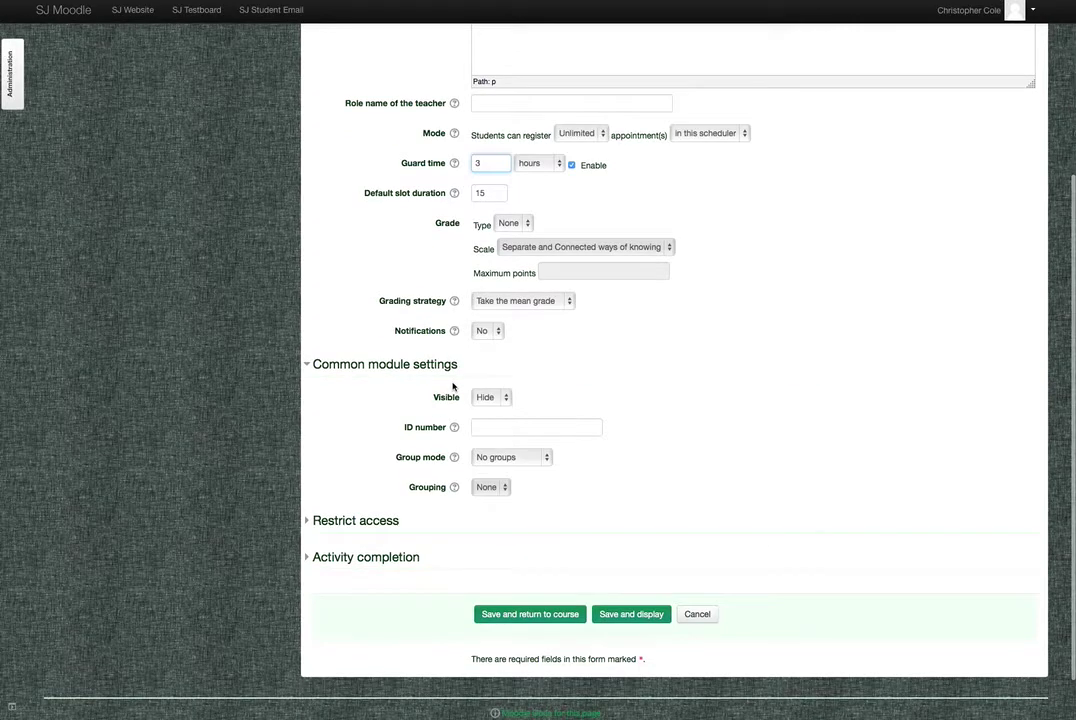
pyautogui.scroll(-1, 420, 400)
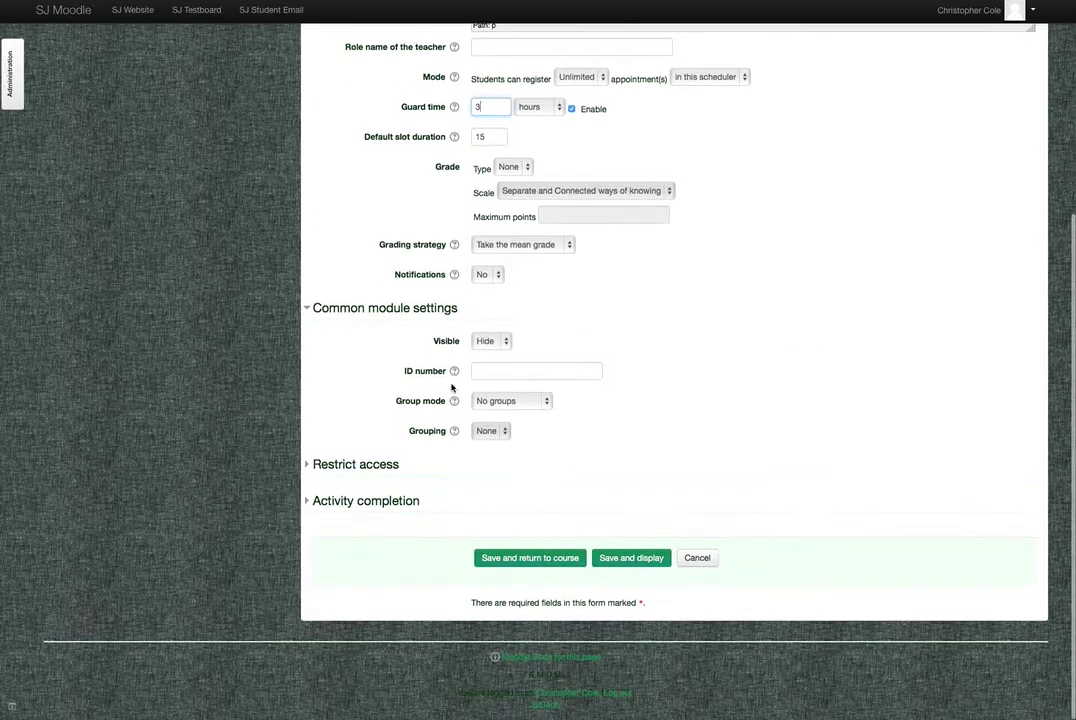
# Save and display the scheduler, then bring up the Add slots menu
pyautogui.click(615, 560)
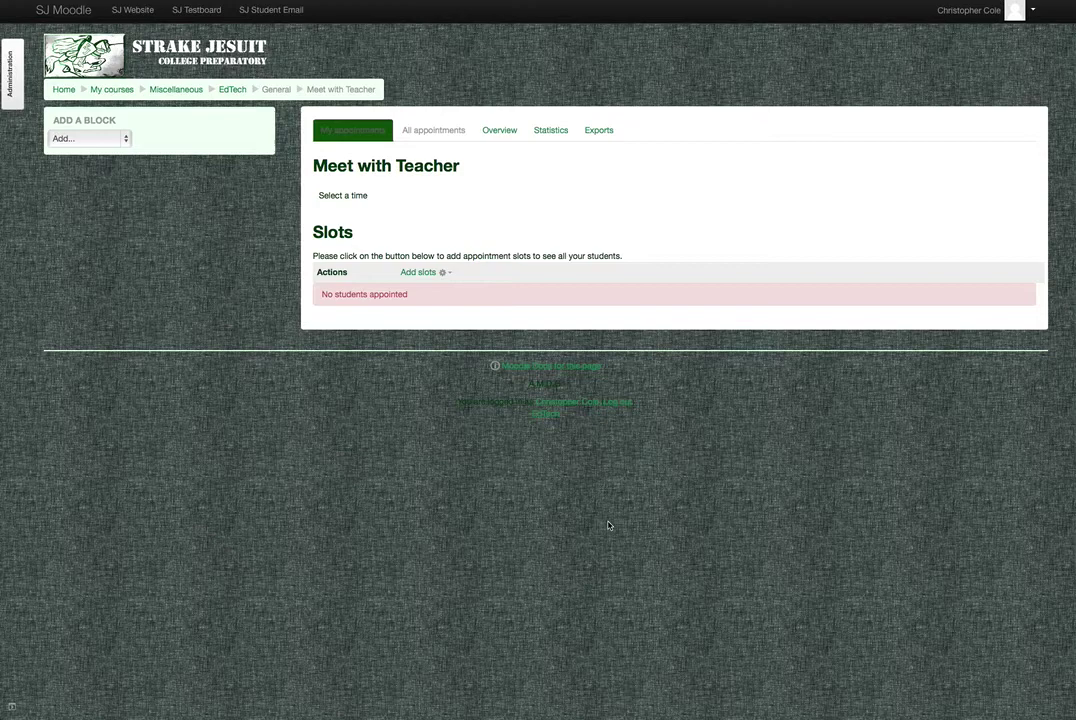
pyautogui.click(443, 274)
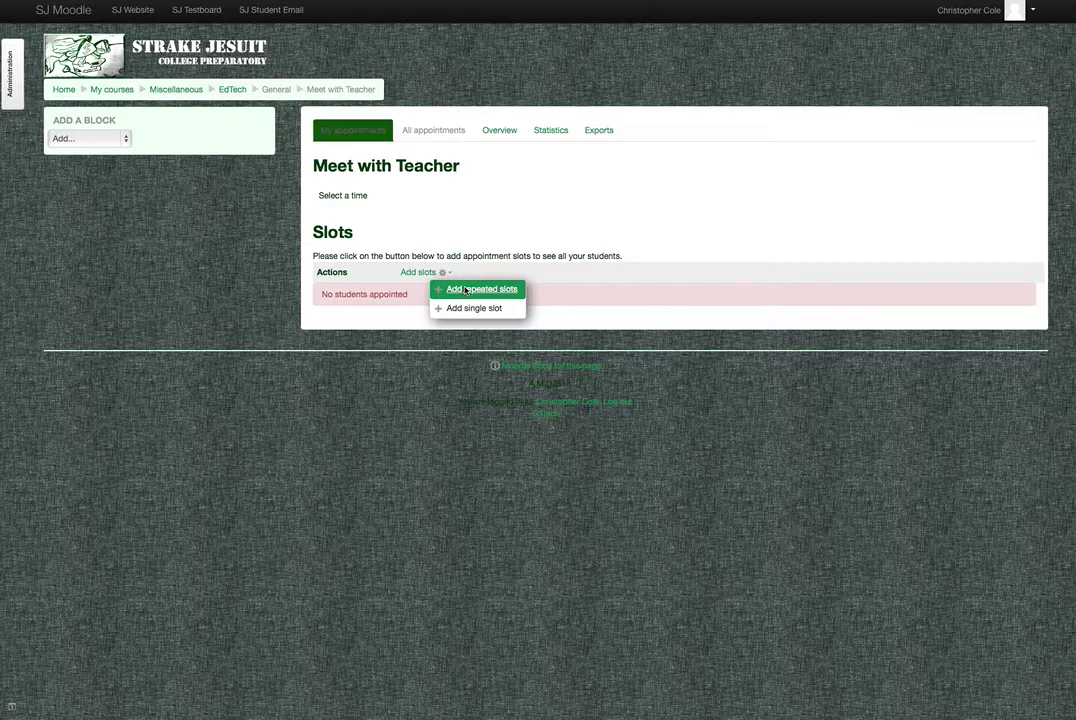
# Start adding repeated slots running from 07:00 to 08:00
pyautogui.click(465, 290)
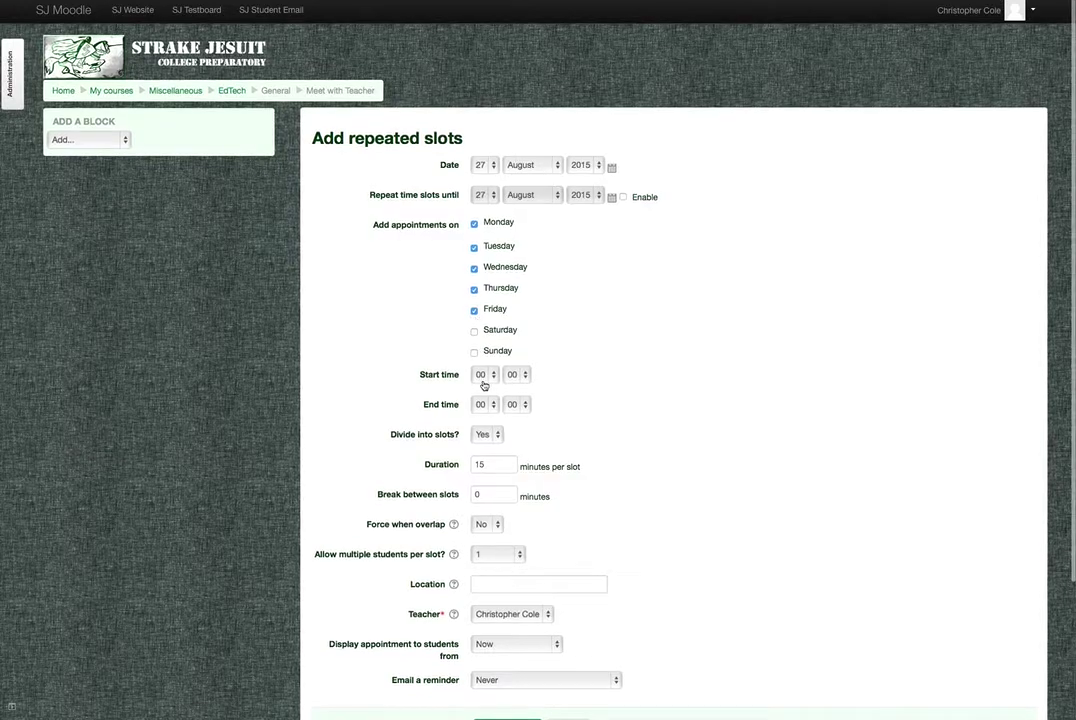
pyautogui.click(484, 375)
pyautogui.click(482, 469)
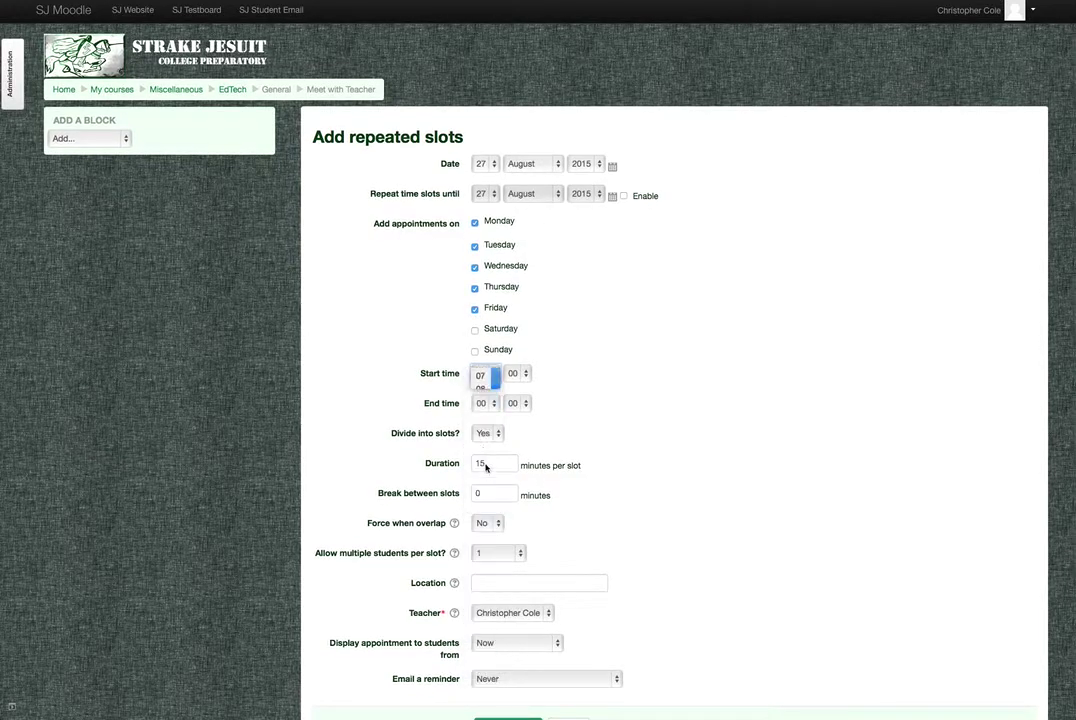
pyautogui.click(482, 403)
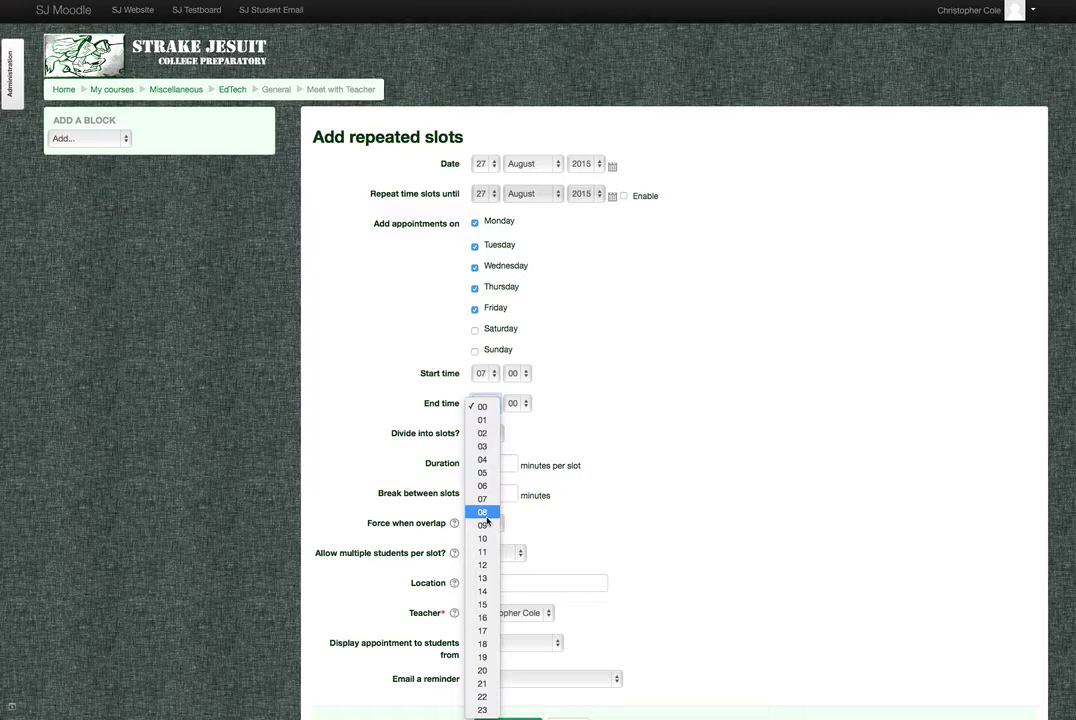
pyautogui.click(482, 512)
pyautogui.scroll(-2, 491, 400)
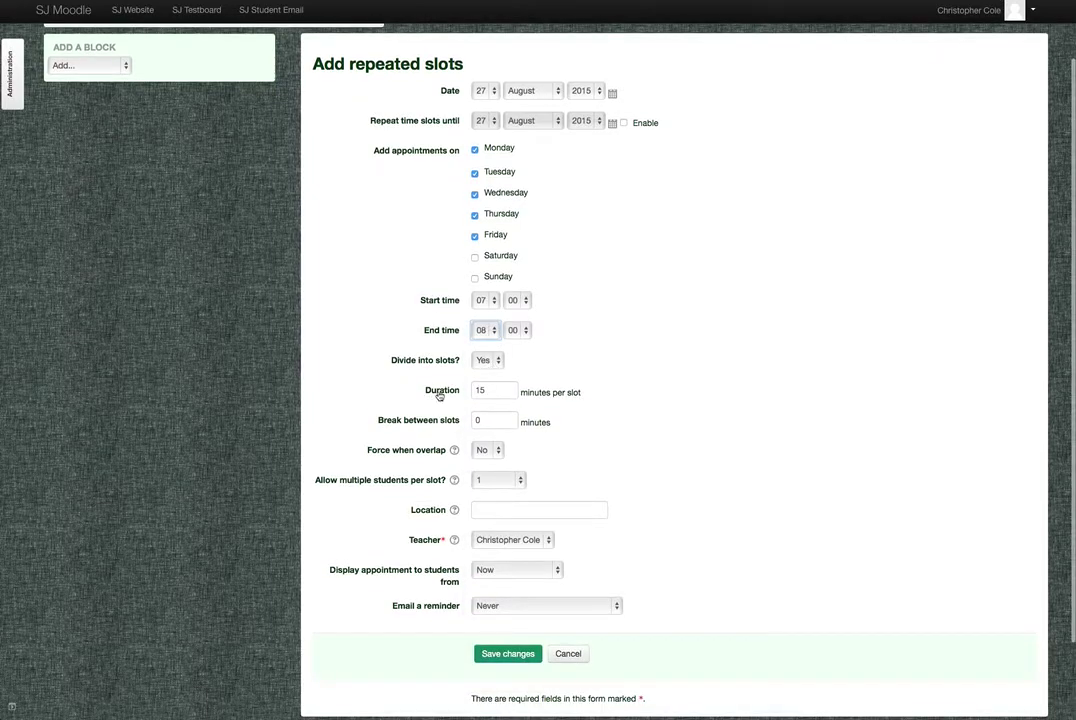
# Set the slot duration, two students per slot, and the Library location
pyautogui.click(482, 390)
pyautogui.write('10')
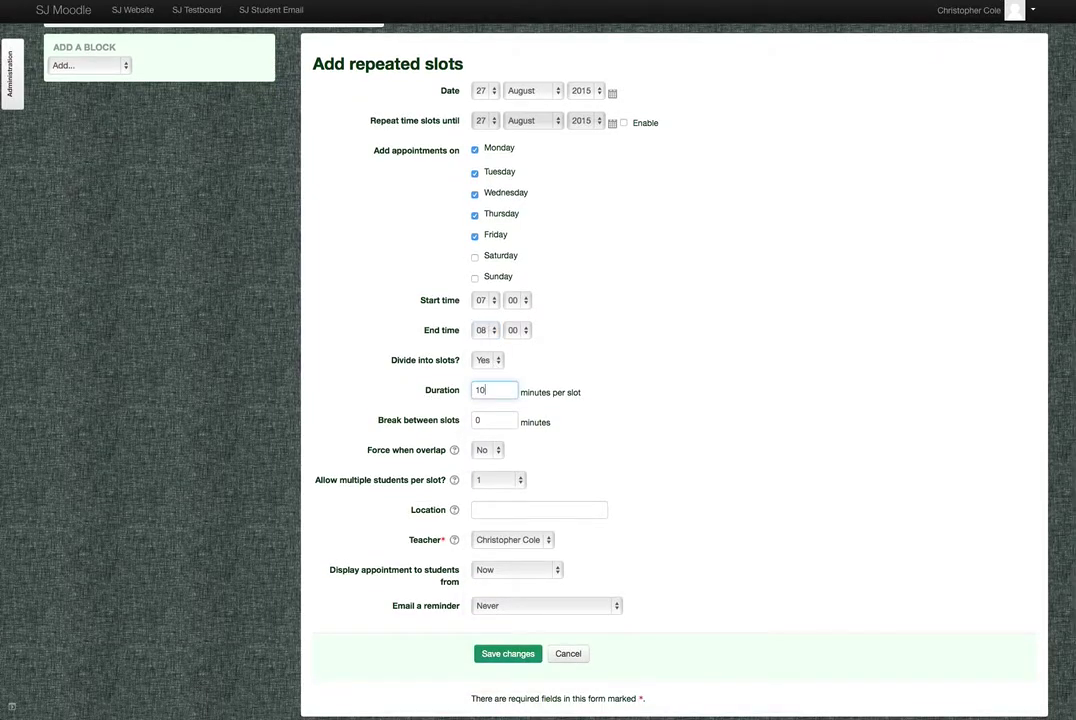
pyautogui.scroll(-1, 449, 427)
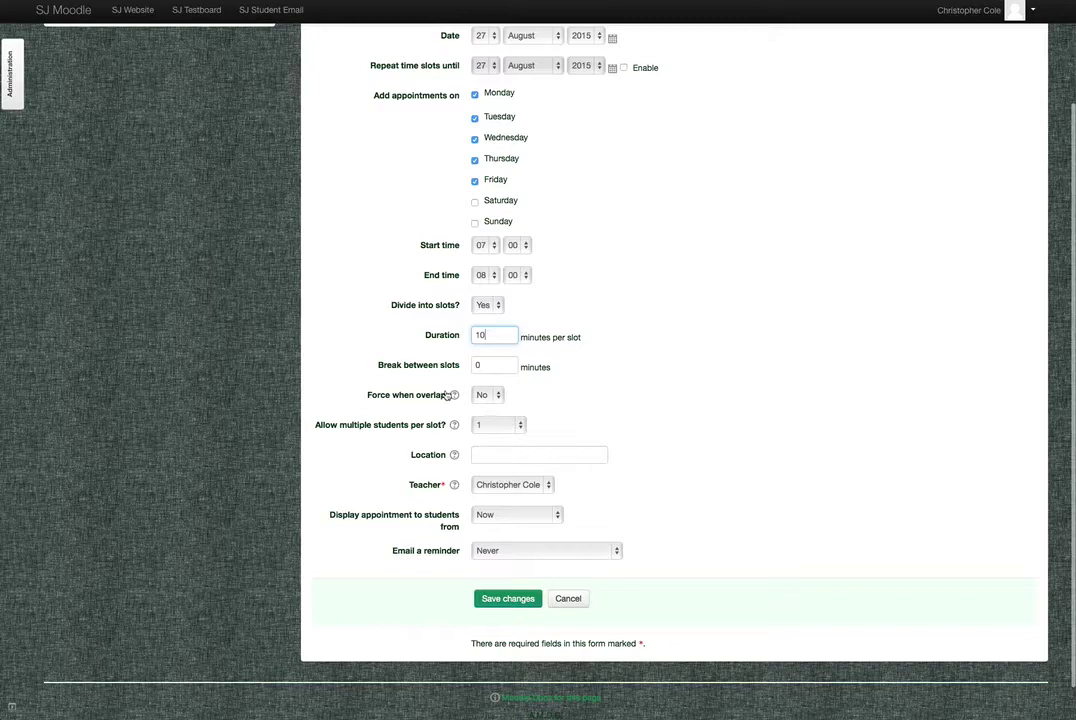
pyautogui.scroll(-1, 422, 408)
pyautogui.click(486, 400)
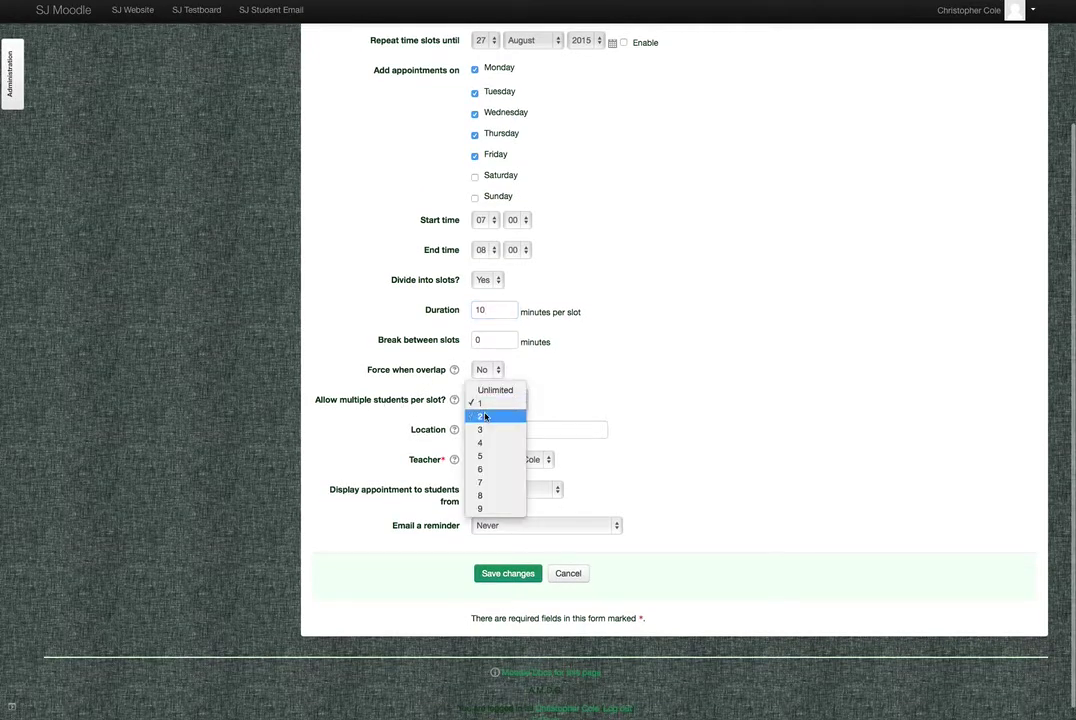
pyautogui.click(482, 416)
pyautogui.scroll(-1, 435, 413)
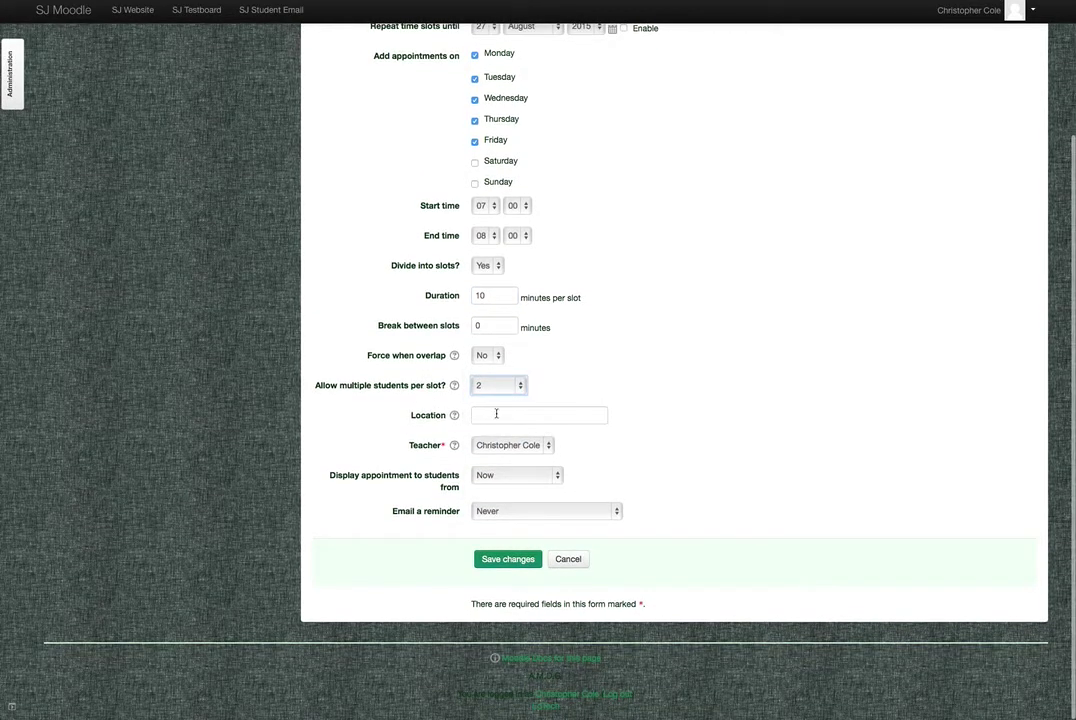
pyautogui.click(490, 417)
pyautogui.write('Library')
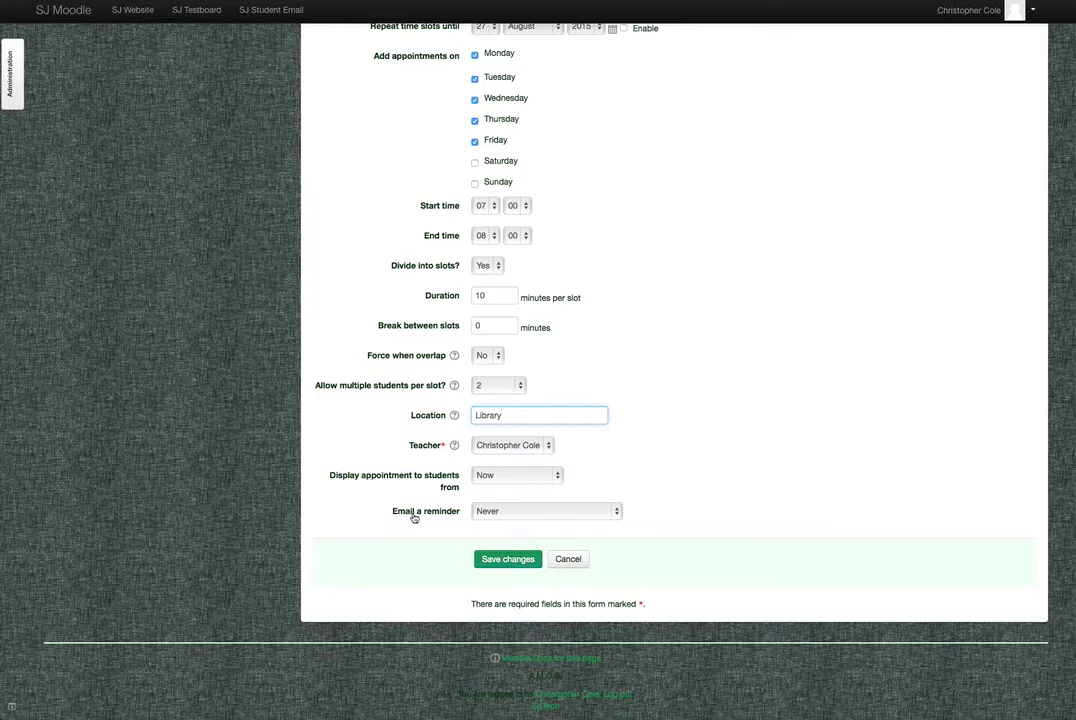
# Set the email reminder to 1 day before the slot and save
pyautogui.click(498, 512)
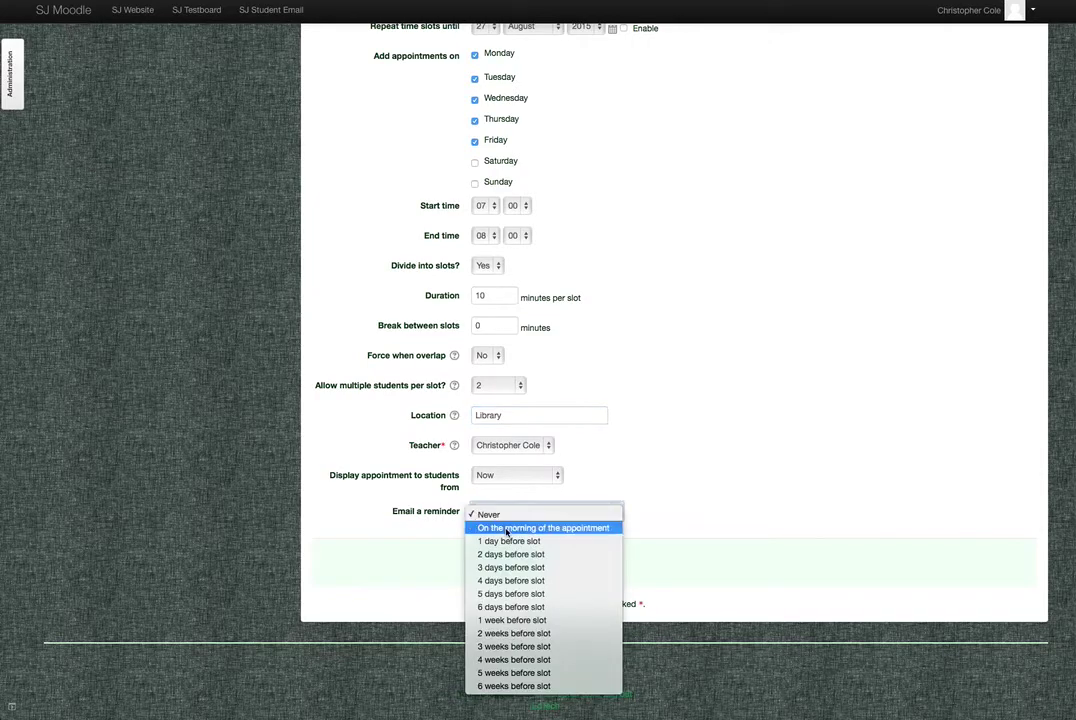
pyautogui.click(507, 528)
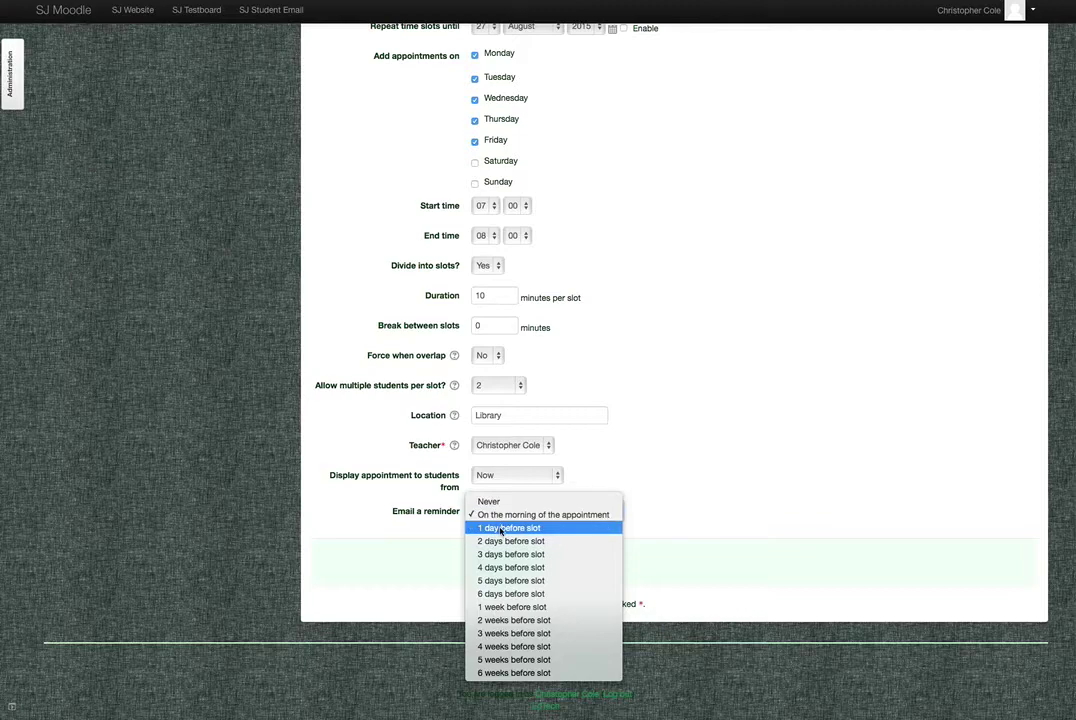
pyautogui.click(502, 528)
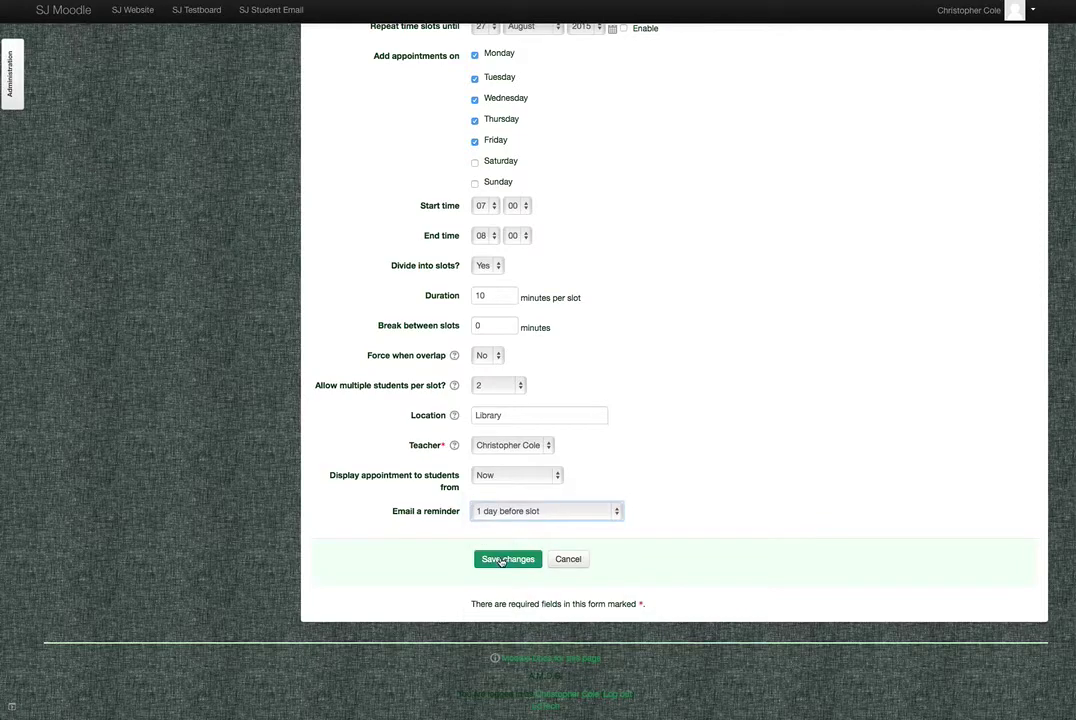
pyautogui.click(502, 560)
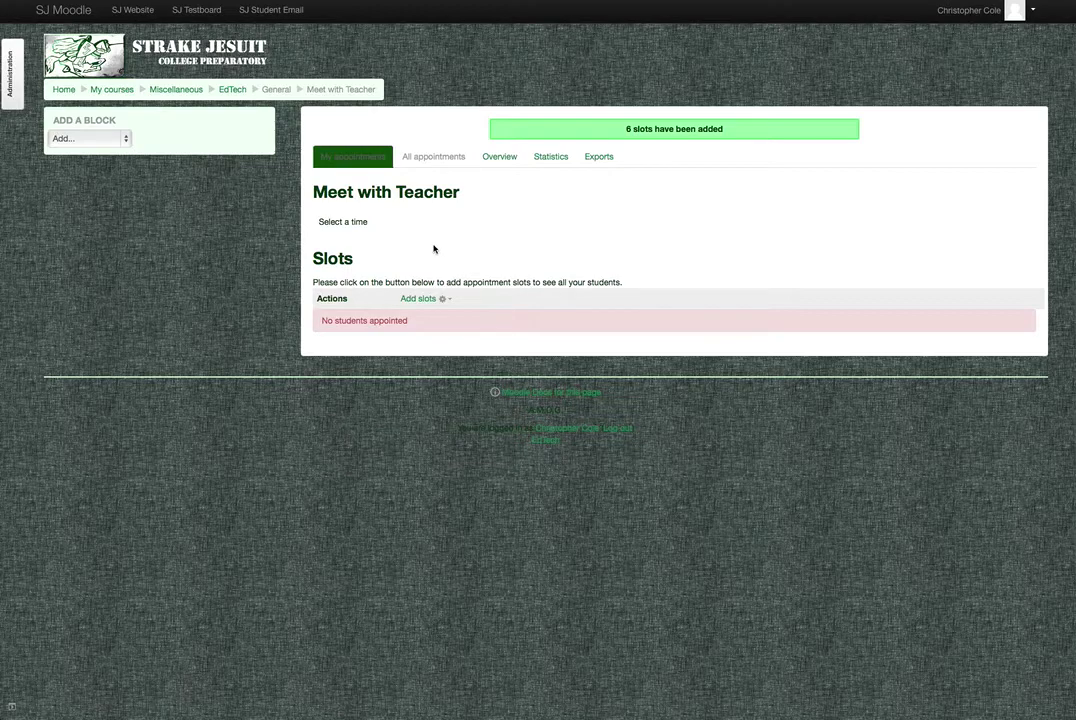
# Start another set of repeated slots, repeating until October 27
pyautogui.click(425, 298)
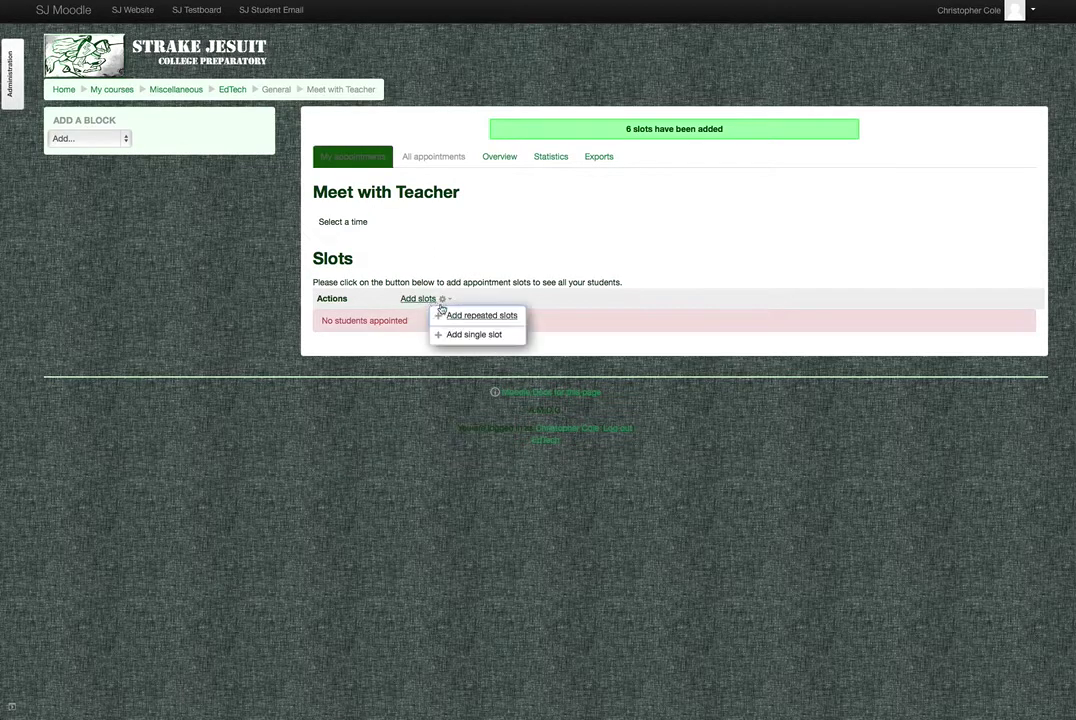
pyautogui.click(459, 316)
pyautogui.scroll(-1, 595, 158)
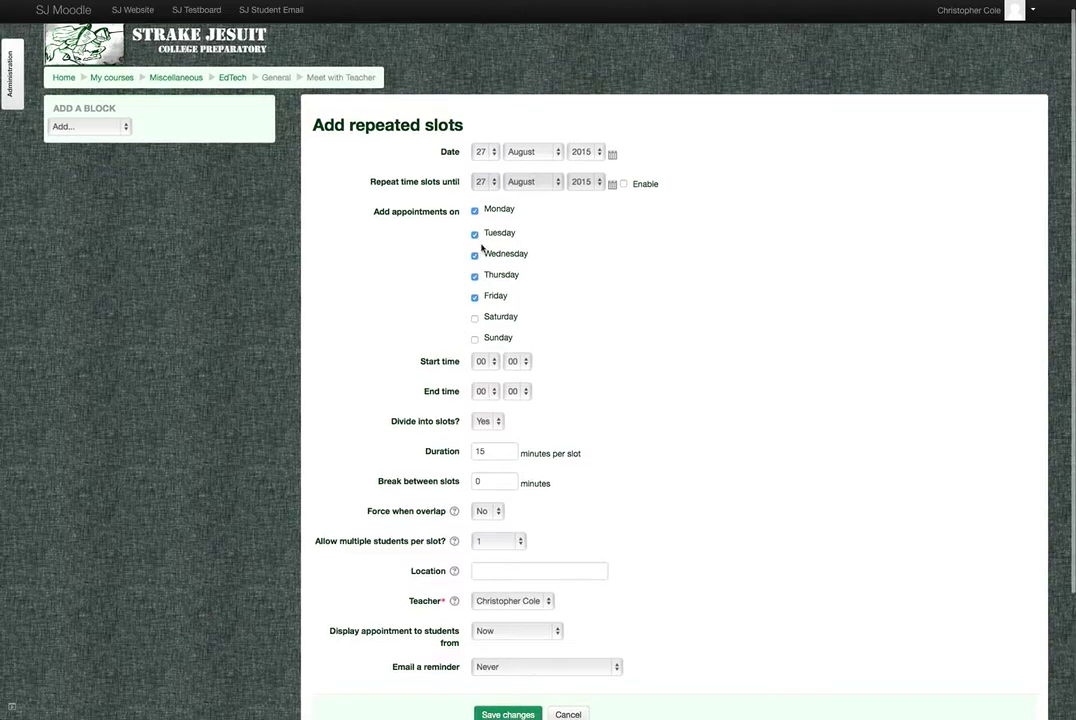
pyautogui.click(623, 183)
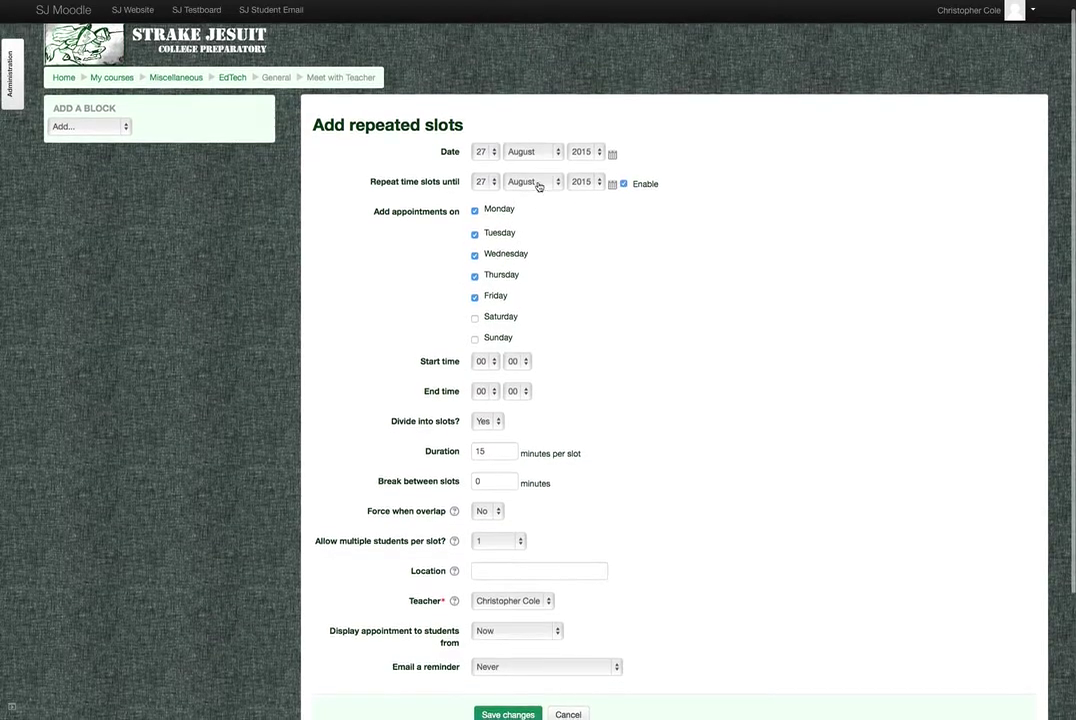
pyautogui.click(538, 182)
pyautogui.click(527, 211)
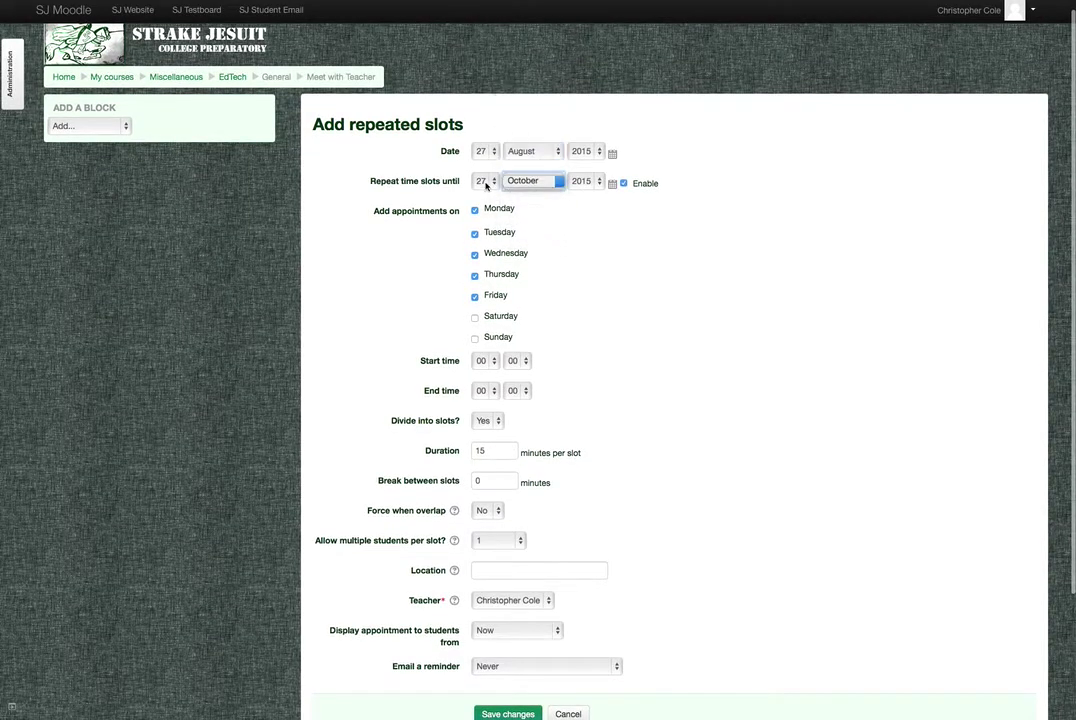
# Set the slots to run 15:00–16:00 with a 10-minute duration
pyautogui.click(483, 363)
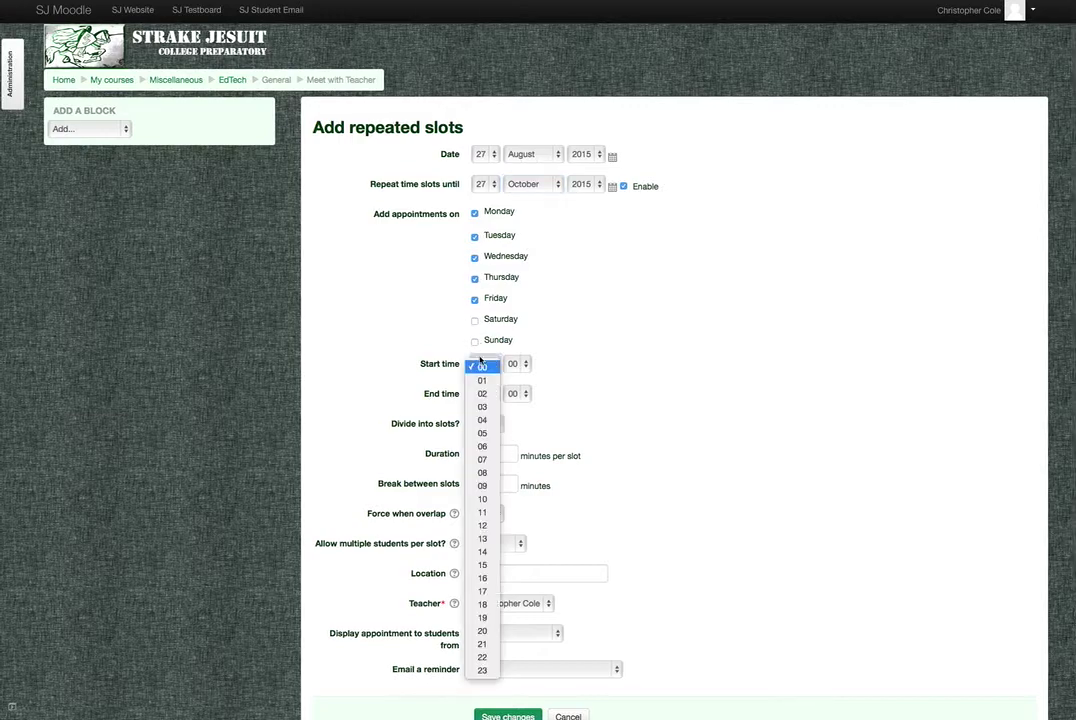
pyautogui.click(484, 567)
pyautogui.click(483, 393)
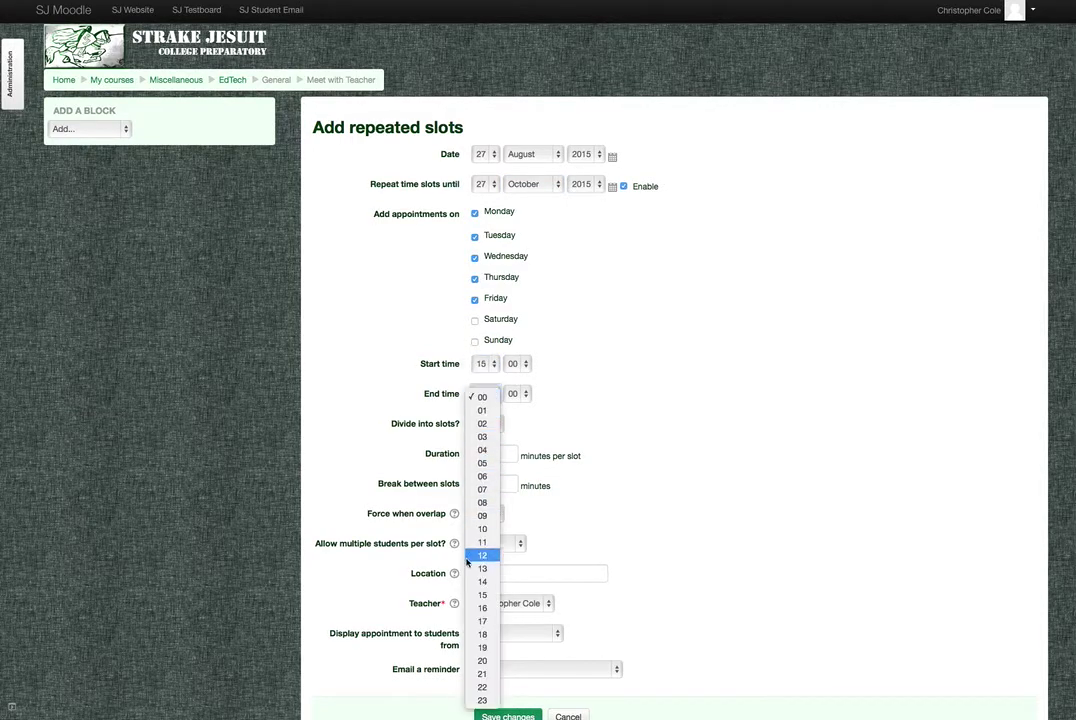
pyautogui.click(482, 608)
pyautogui.scroll(-3, 472, 477)
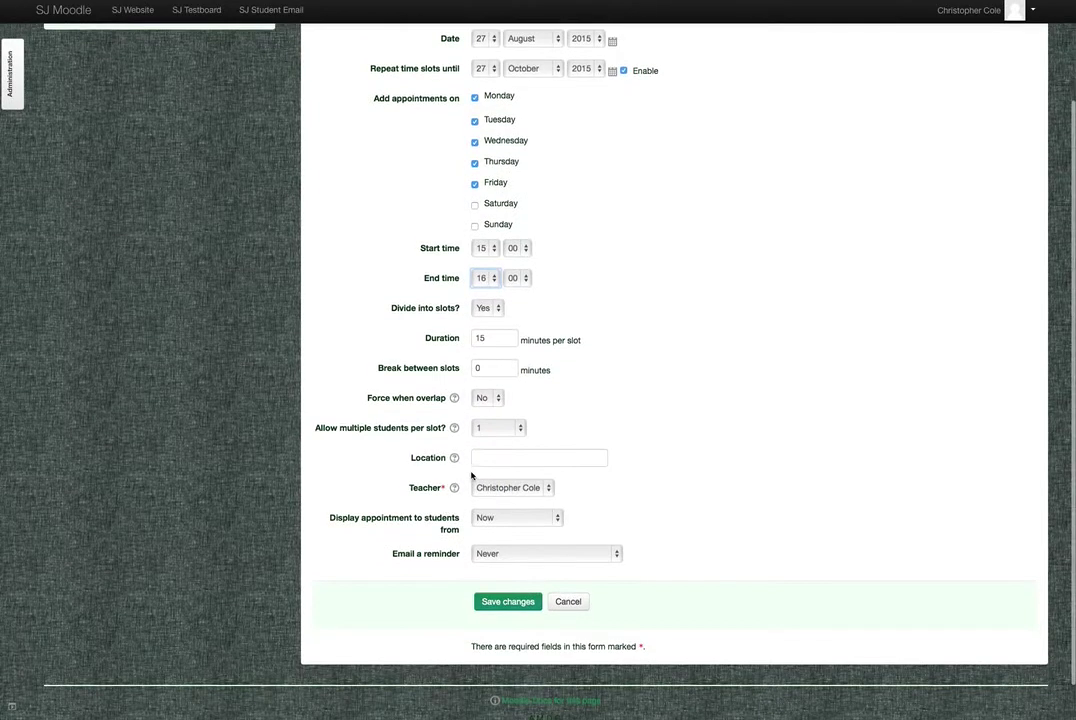
pyautogui.doubleClick(496, 341)
pyautogui.write('10')
# Allow two students per slot with a morning-of reminder, and save
pyautogui.click(490, 430)
pyautogui.click(490, 443)
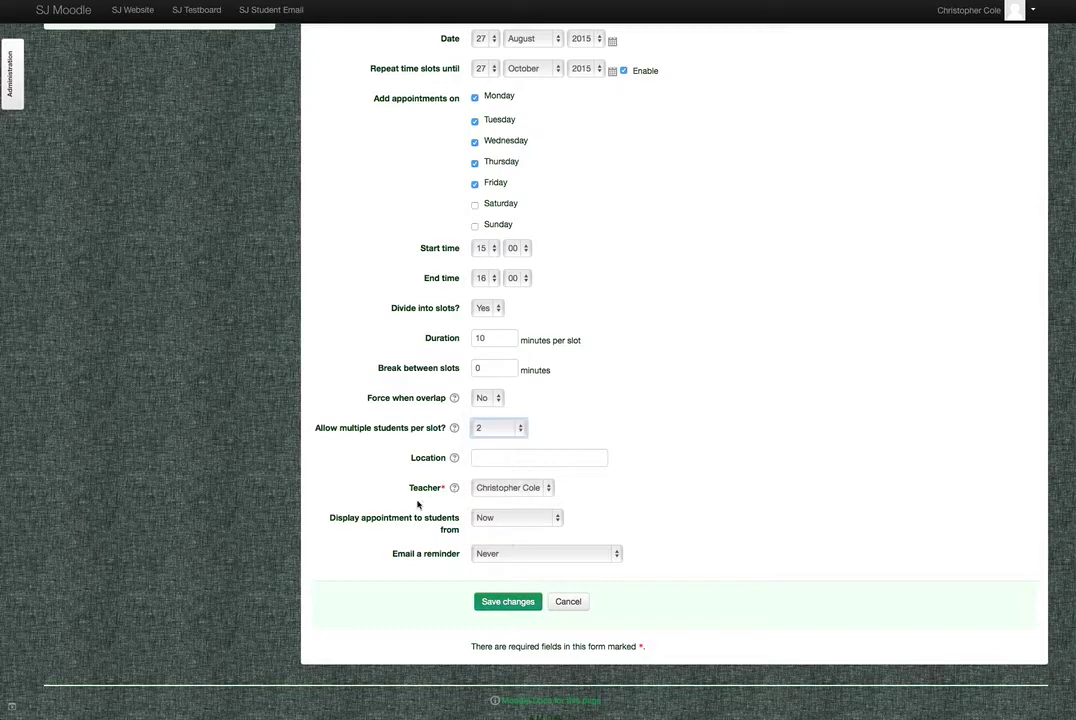
pyautogui.scroll(-1, 495, 505)
pyautogui.click(509, 514)
pyautogui.click(512, 526)
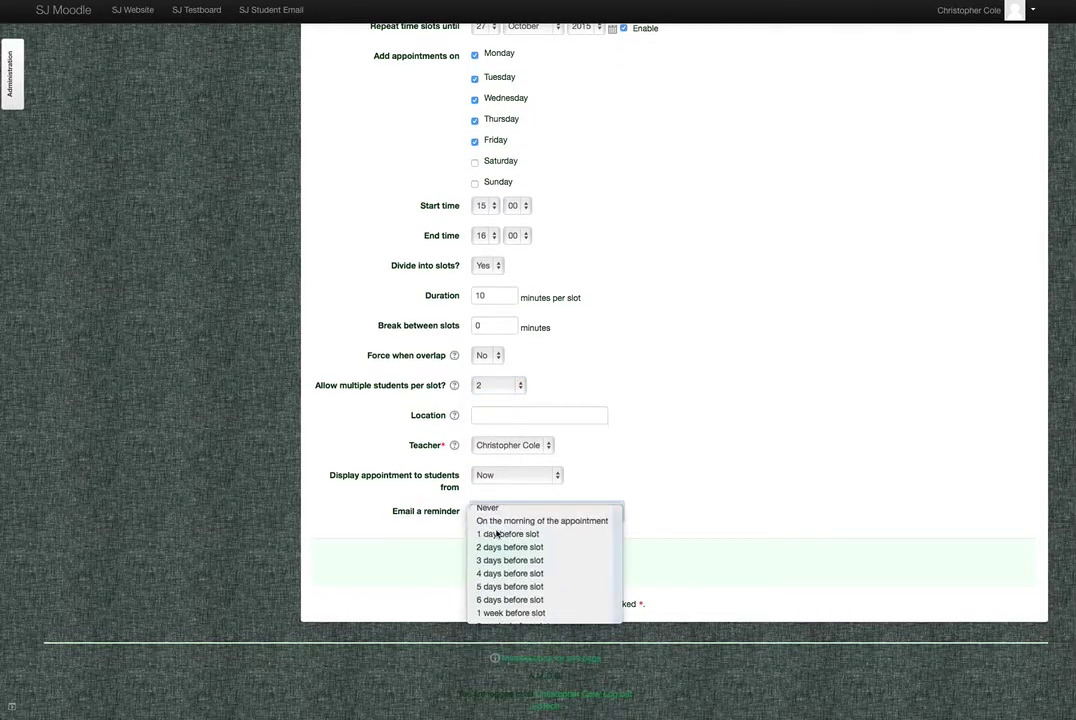
pyautogui.click(507, 560)
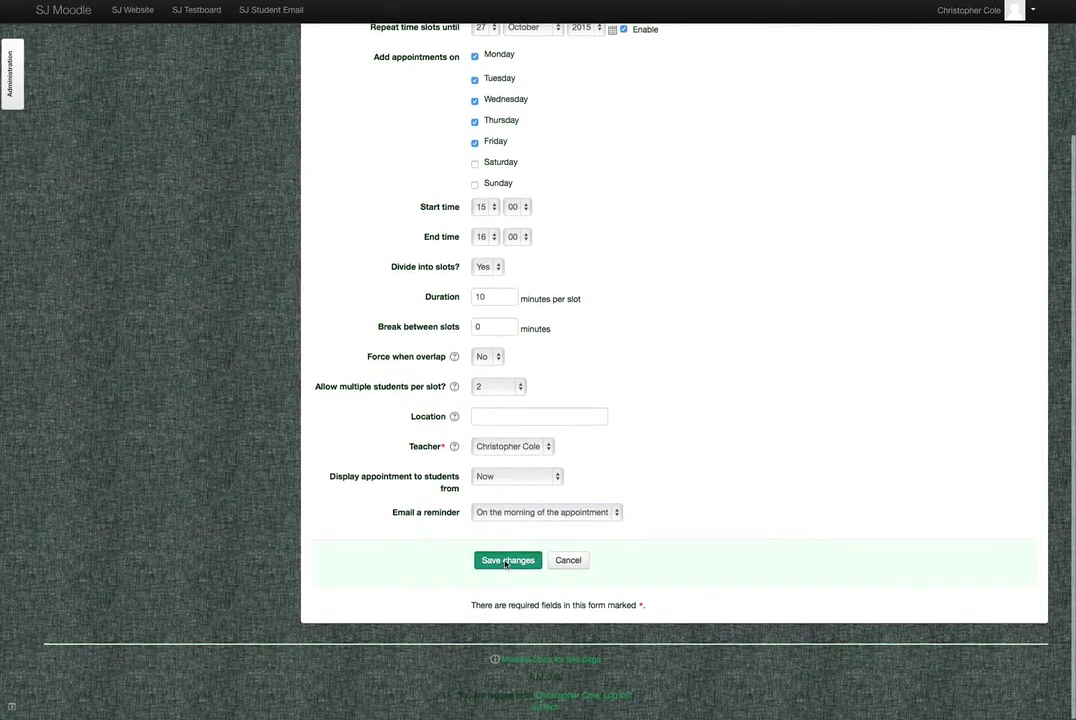
# Scroll through the October conflict list showing zero slots were added
pyautogui.scroll(-3, 430, 405)
pyautogui.scroll(-10, 430, 405)
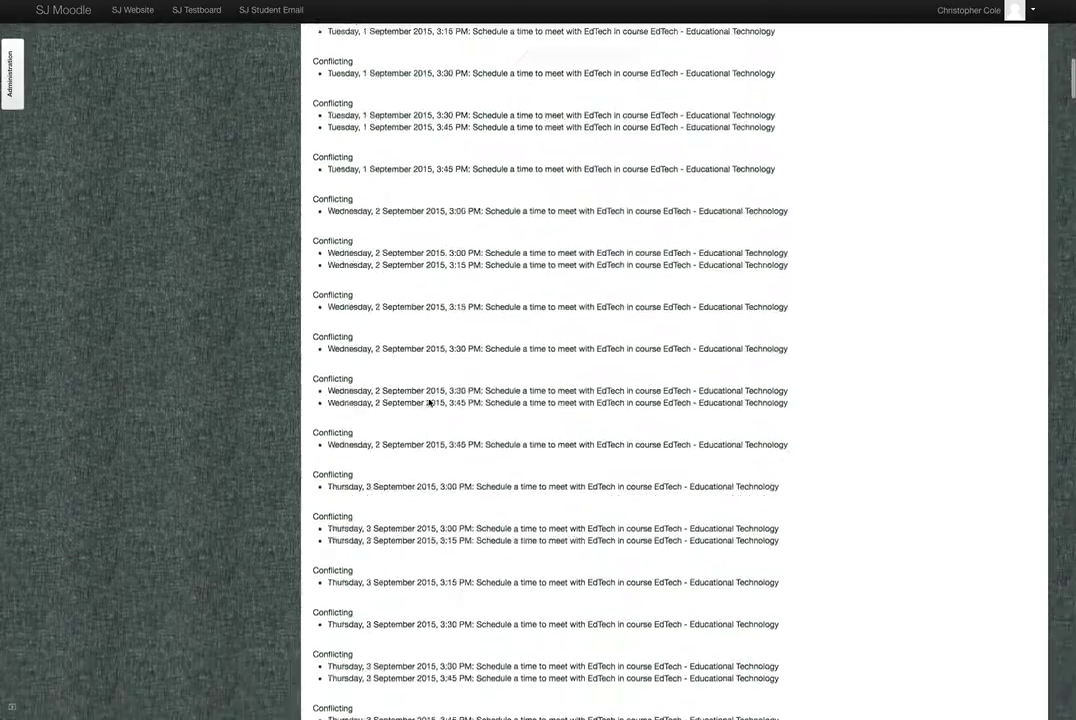
pyautogui.scroll(-10, 430, 402)
pyautogui.scroll(-10, 429, 400)
pyautogui.scroll(-10, 430, 400)
pyautogui.scroll(-10, 431, 399)
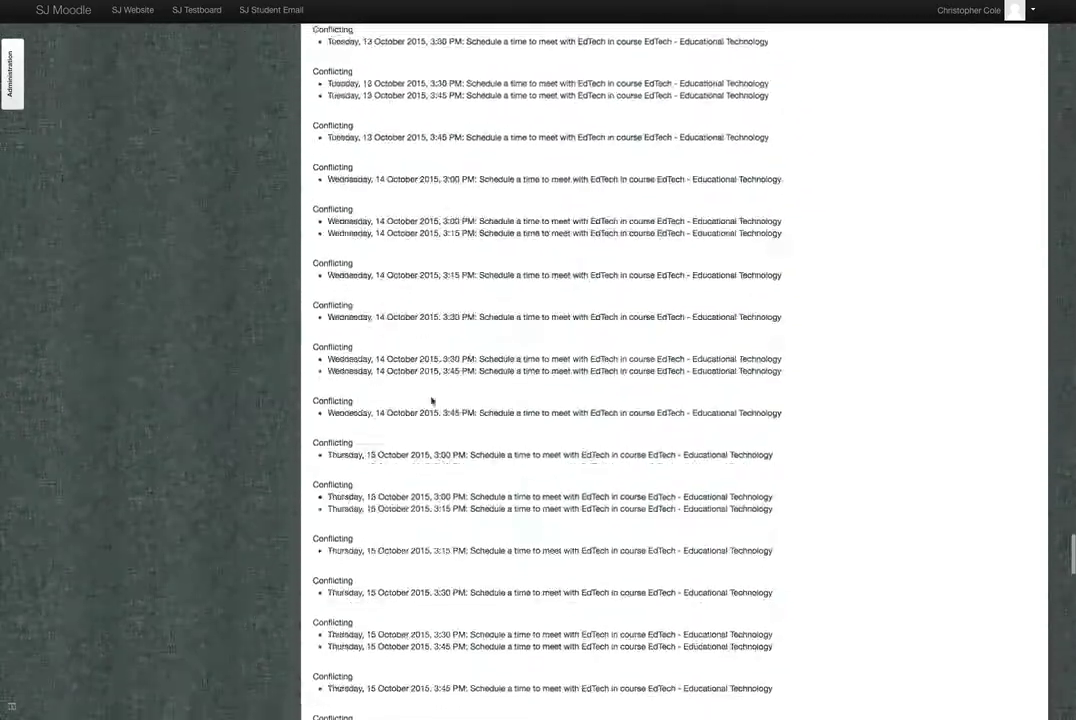
pyautogui.scroll(-10, 432, 398)
pyautogui.scroll(-10, 432, 398)
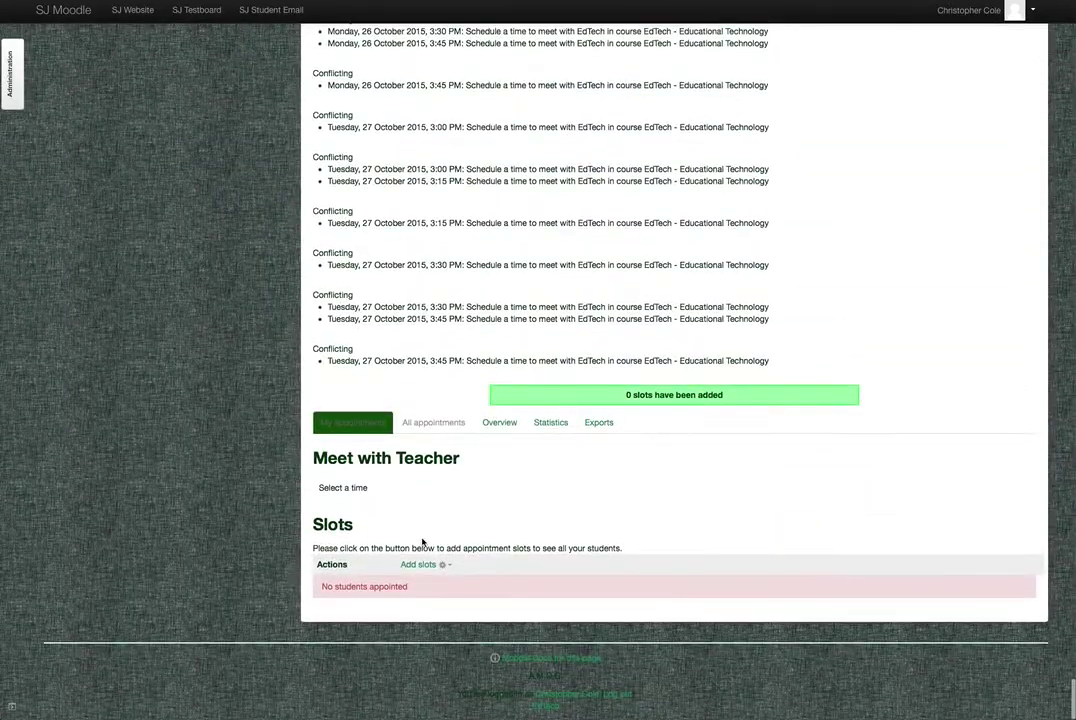
pyautogui.scroll(5, 490, 230)
pyautogui.scroll(10, 560, 190)
pyautogui.scroll(10, 625, 188)
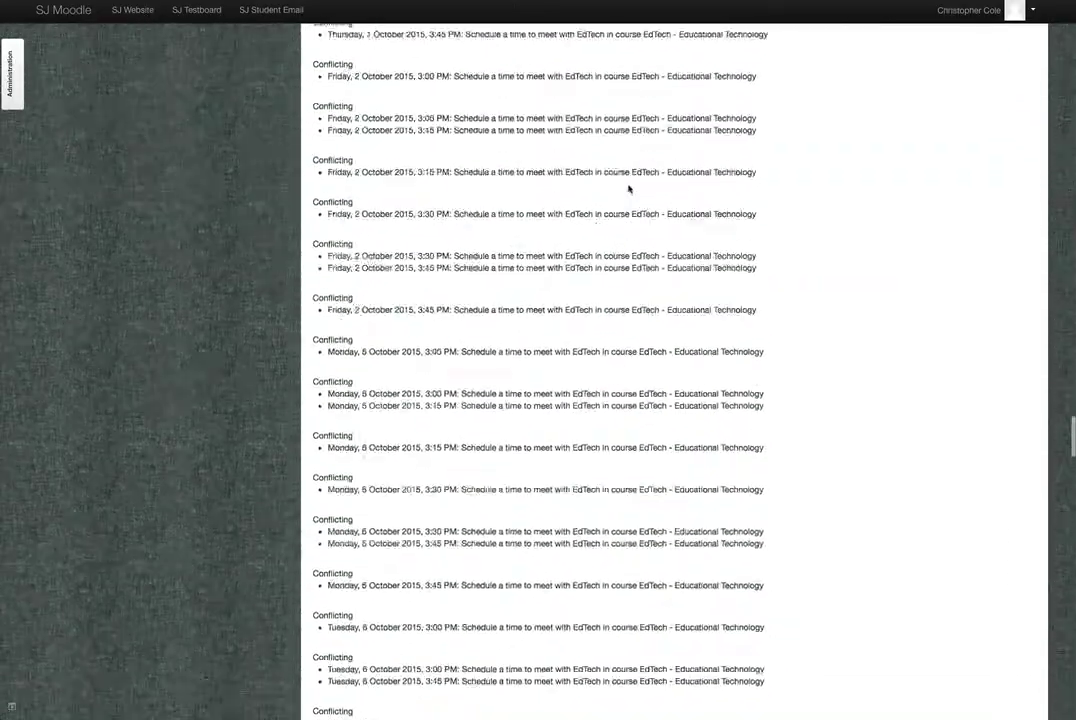
pyautogui.scroll(10, 621, 196)
pyautogui.scroll(10, 621, 196)
pyautogui.scroll(10, 600, 180)
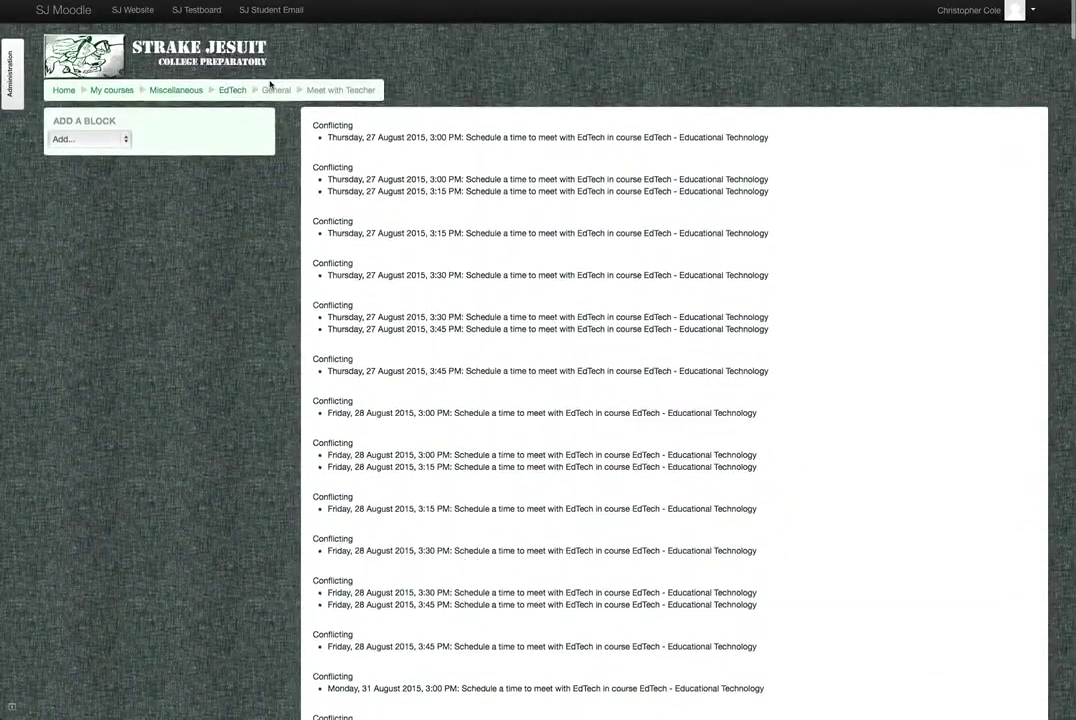
# Open the 'Schedule a time to meet with EdTech' scheduler and switch role to Faculty
pyautogui.click(232, 90)
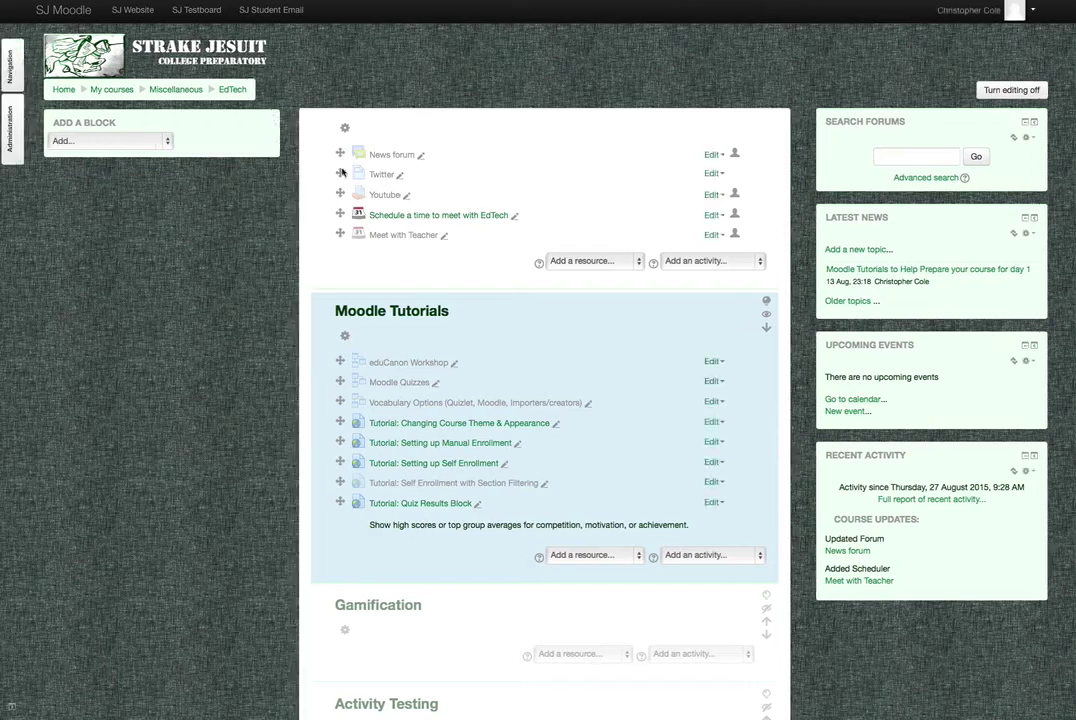
pyautogui.click(412, 216)
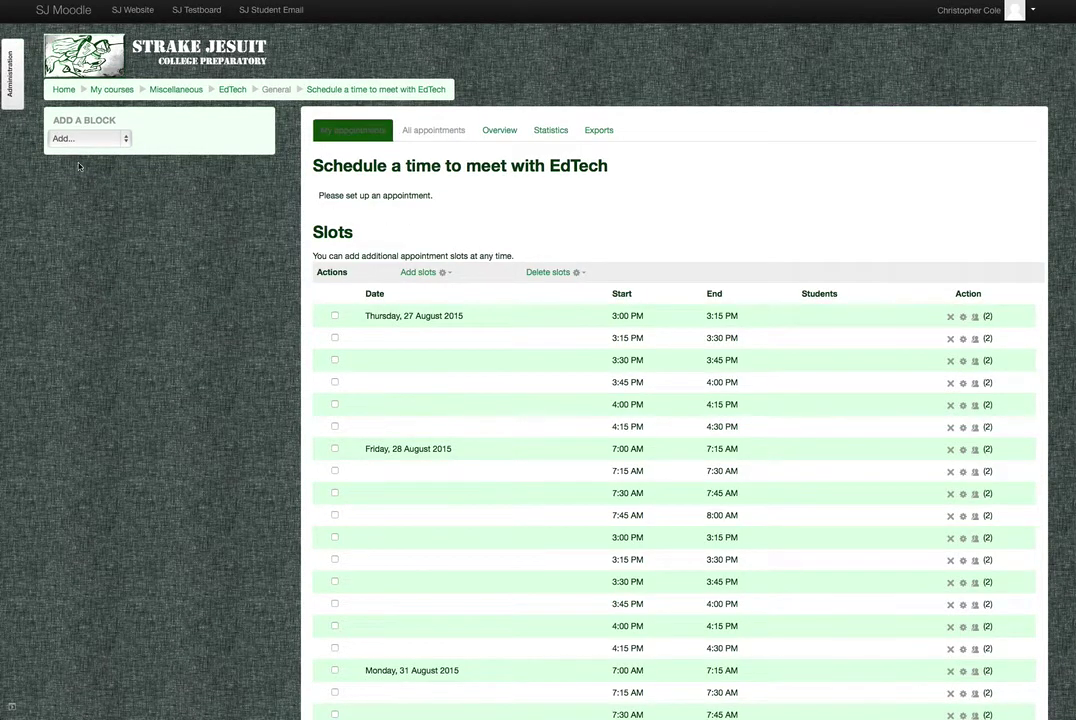
pyautogui.click(8, 88)
pyautogui.click(65, 246)
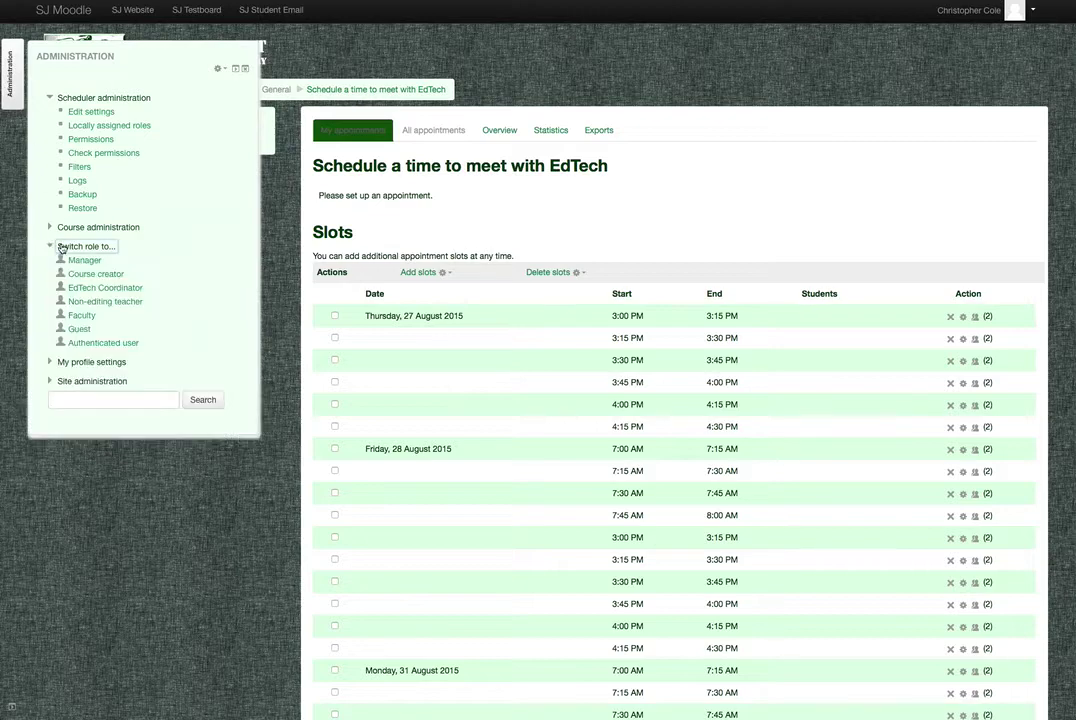
pyautogui.click(85, 318)
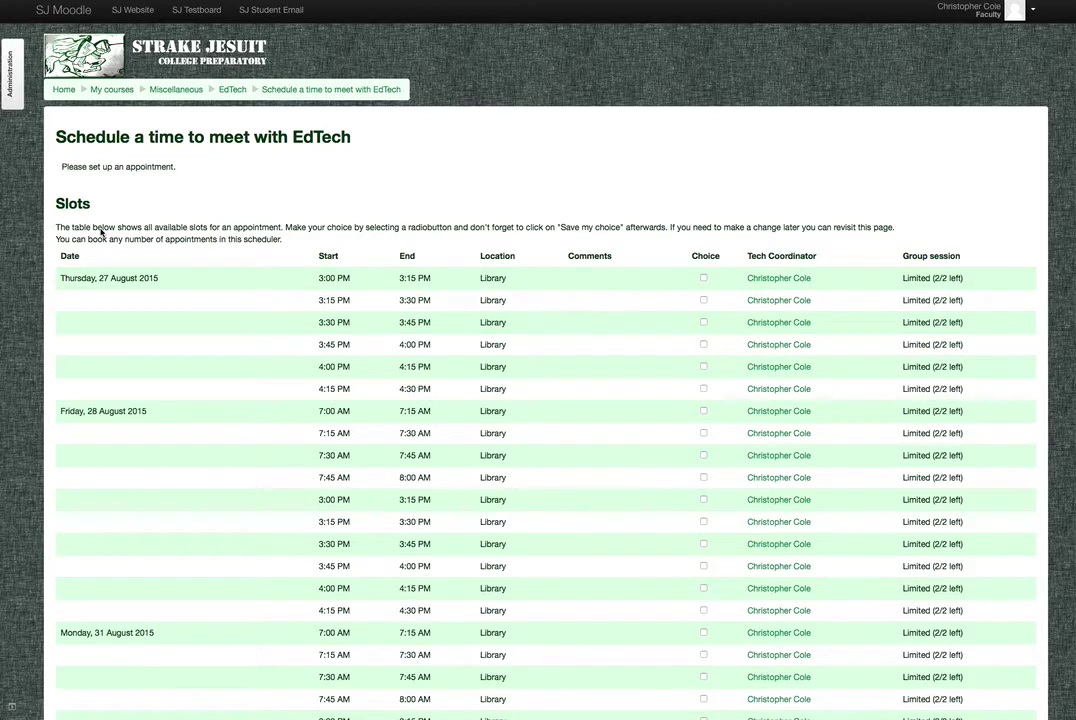
# Tick the Friday 28 August 7:15 and 7:30 AM slots and save the choice
pyautogui.scroll(-2, 101, 232)
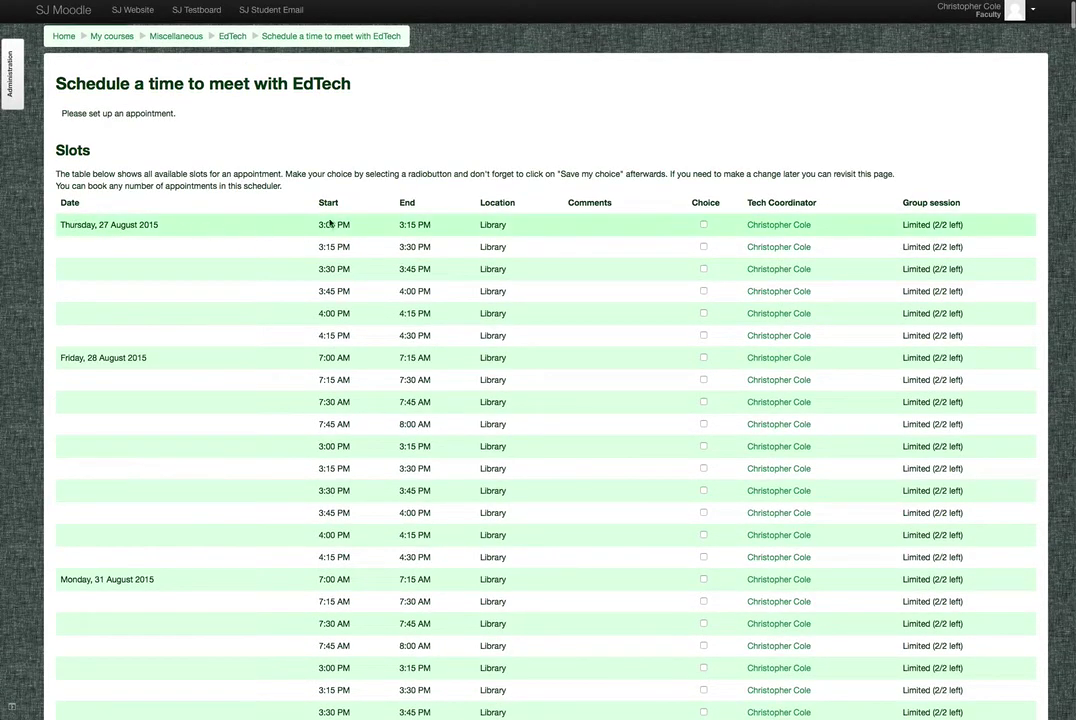
pyautogui.scroll(-2, 338, 312)
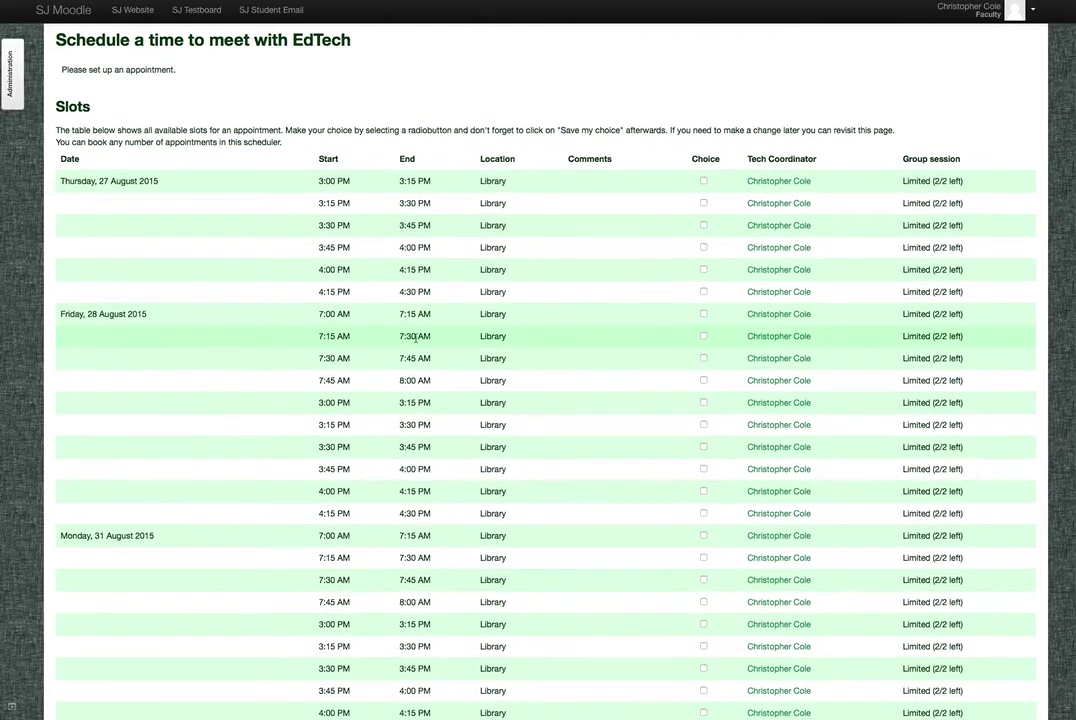
pyautogui.scroll(-1, 432, 341)
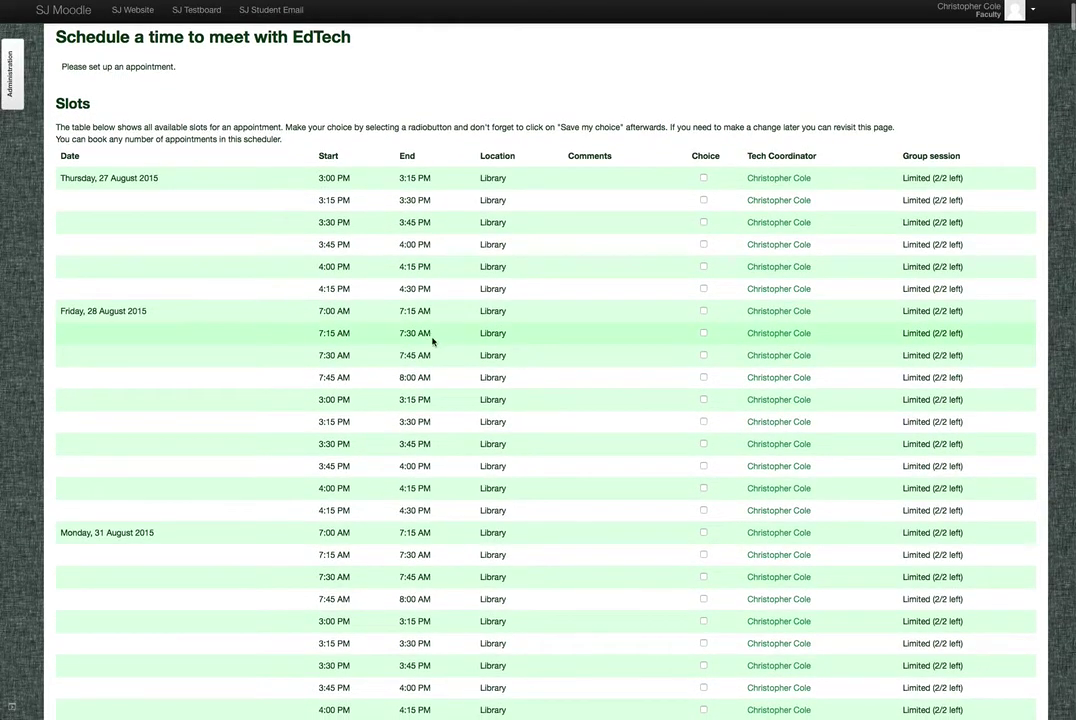
pyautogui.click(703, 334)
pyautogui.scroll(-3, 590, 352)
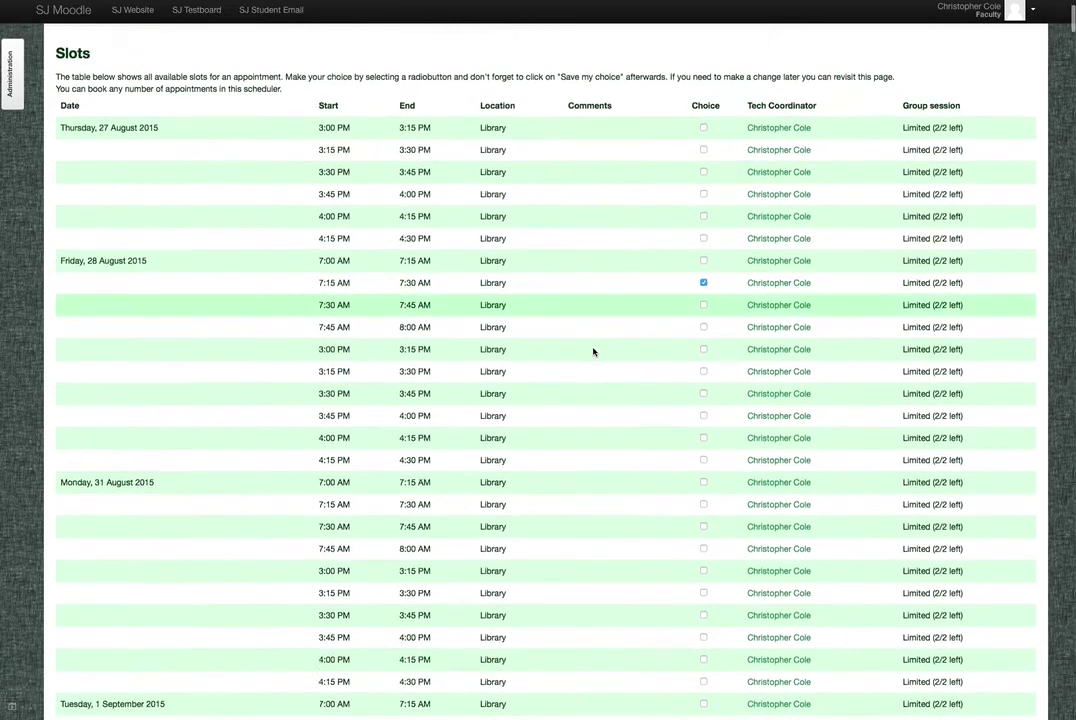
pyautogui.click(703, 293)
pyautogui.scroll(-1, 557, 330)
pyautogui.scroll(-10, 557, 333)
pyautogui.scroll(-10, 555, 334)
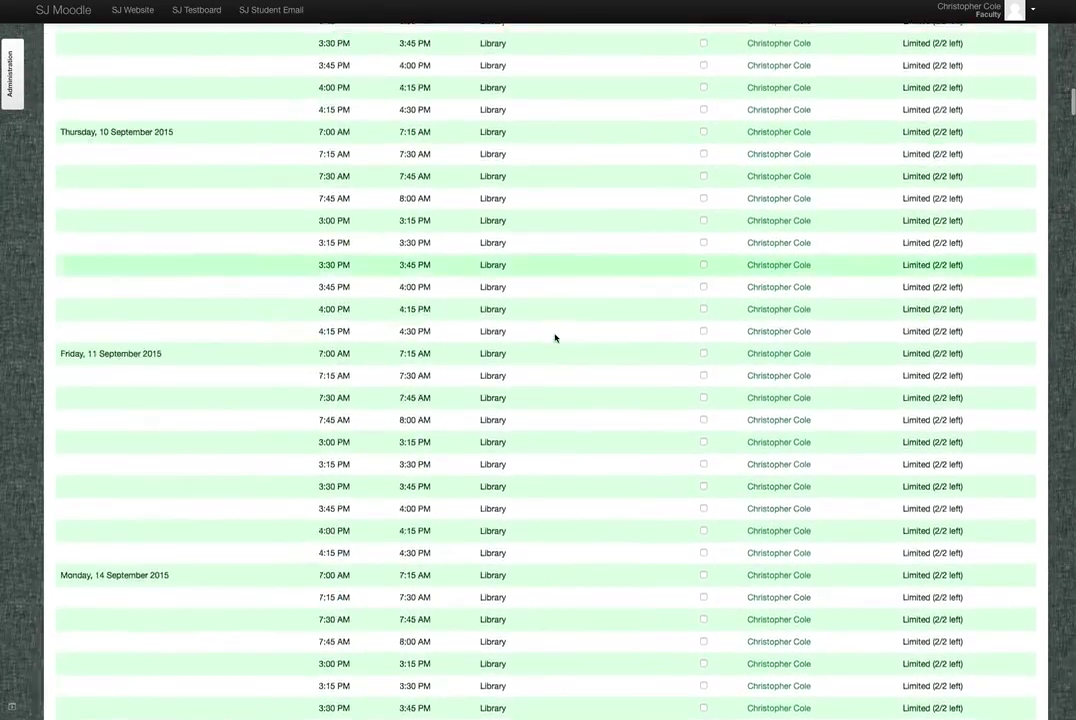
pyautogui.scroll(-10, 555, 336)
pyautogui.moveTo(1071, 163); pyautogui.dragTo(1071, 700)
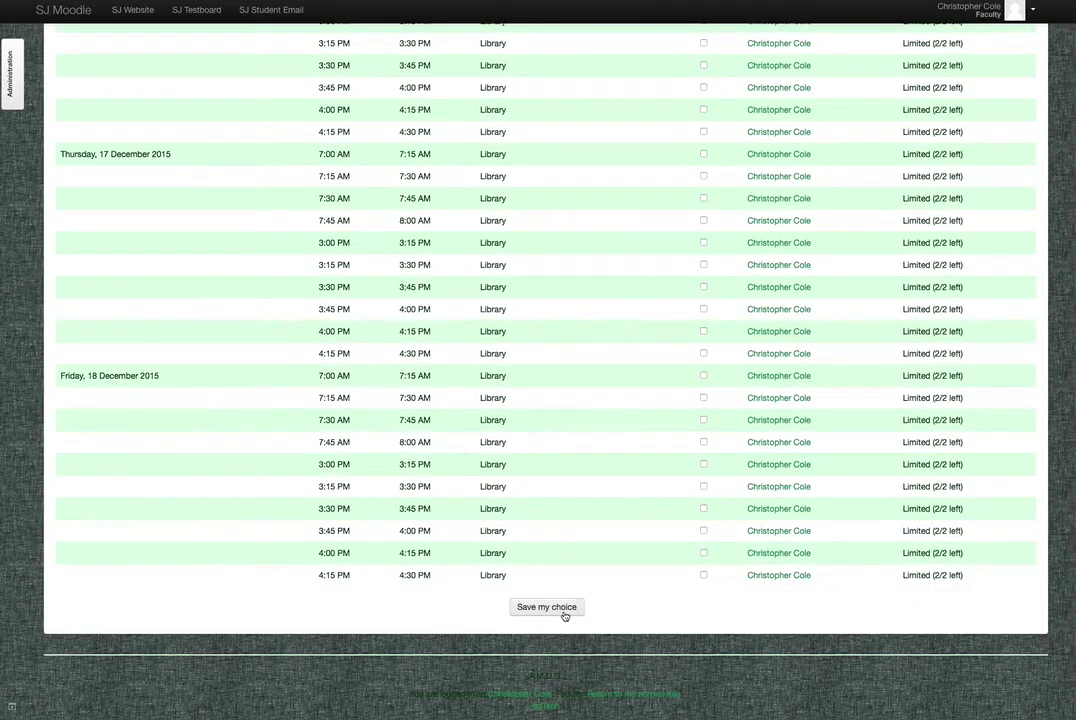
pyautogui.click(547, 607)
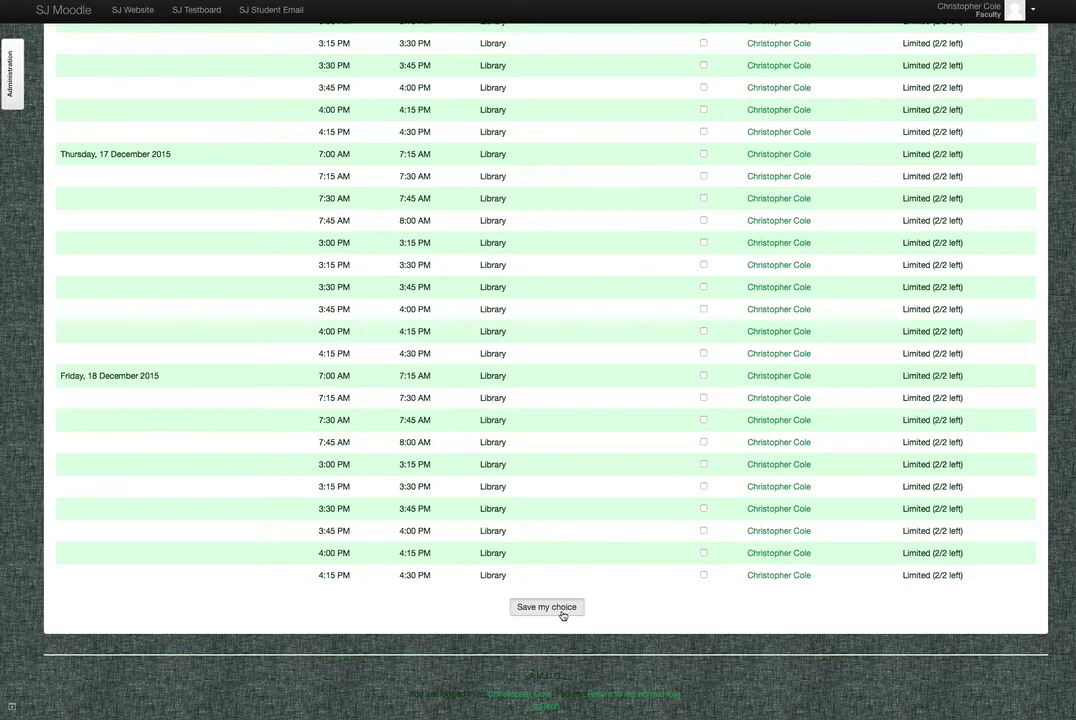